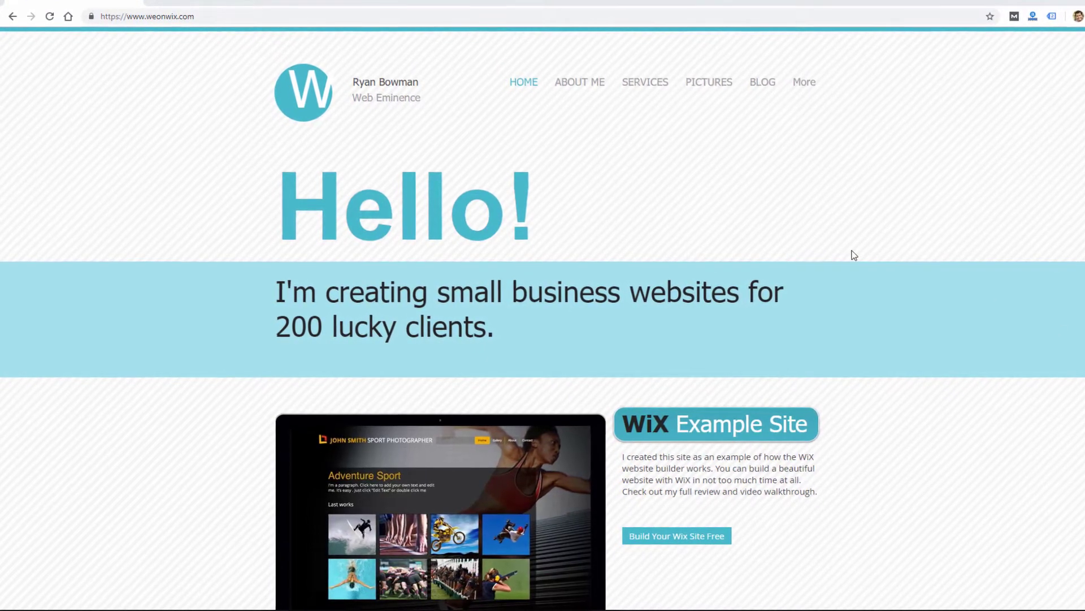
- Look over the weonwix.com home page down through its example site sections
scroll(855, 254, down, 1)
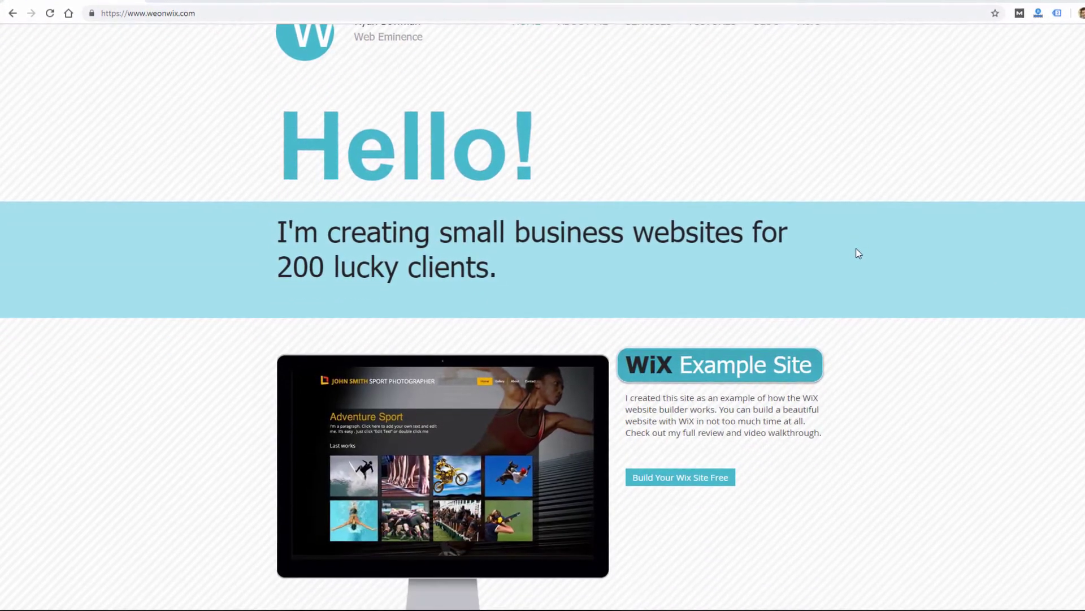
scroll(858, 250, down, 2)
scroll(861, 251, down, 4)
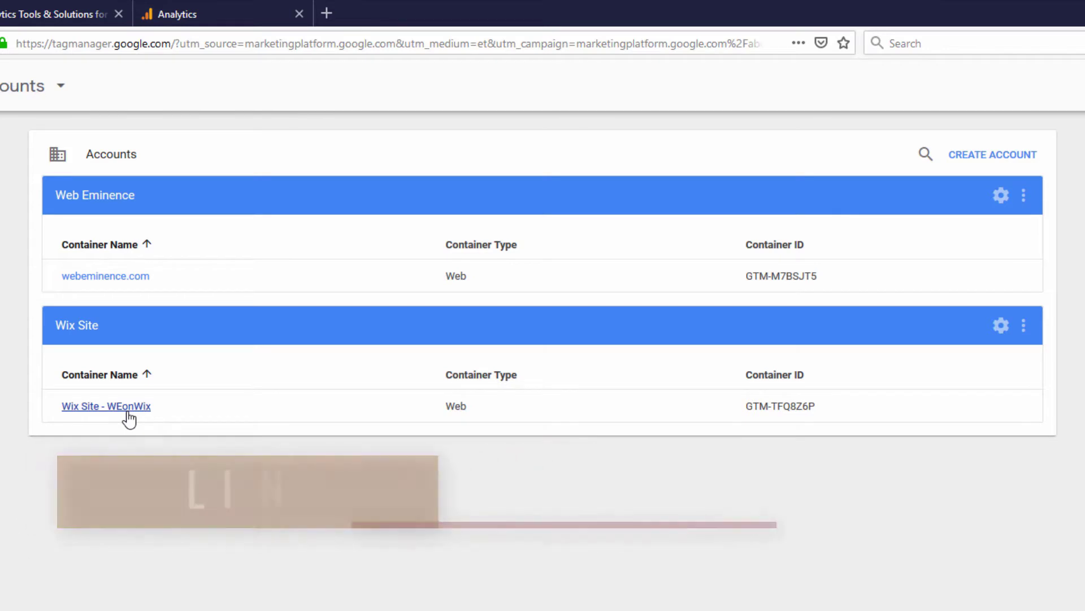
- In Google Tag Manager, open the Wix Site - WEonWix container and enable the built-in Click Text variable
click(129, 419)
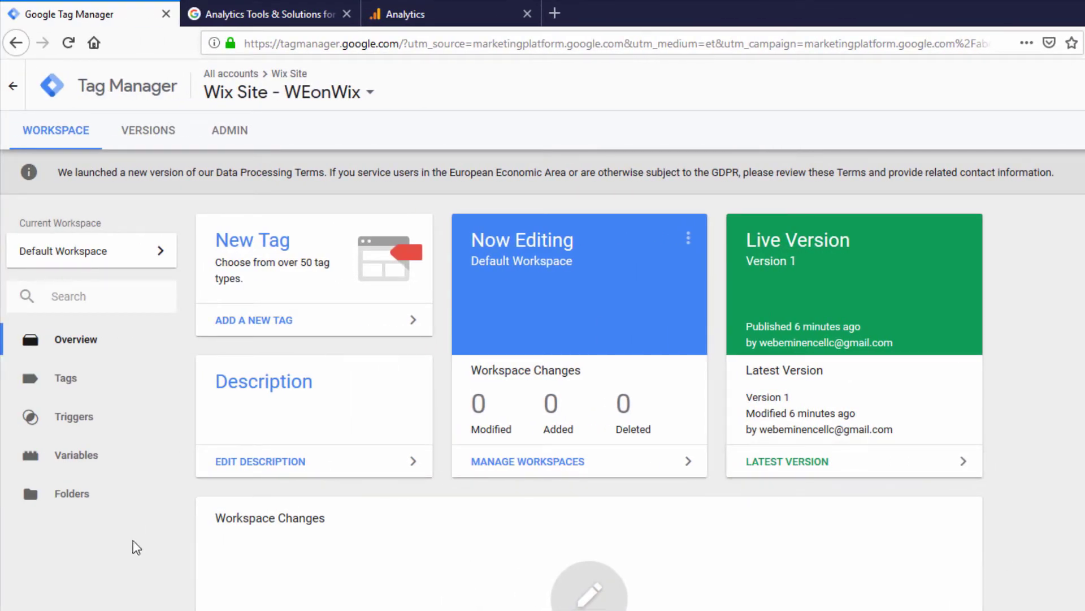
click(124, 465)
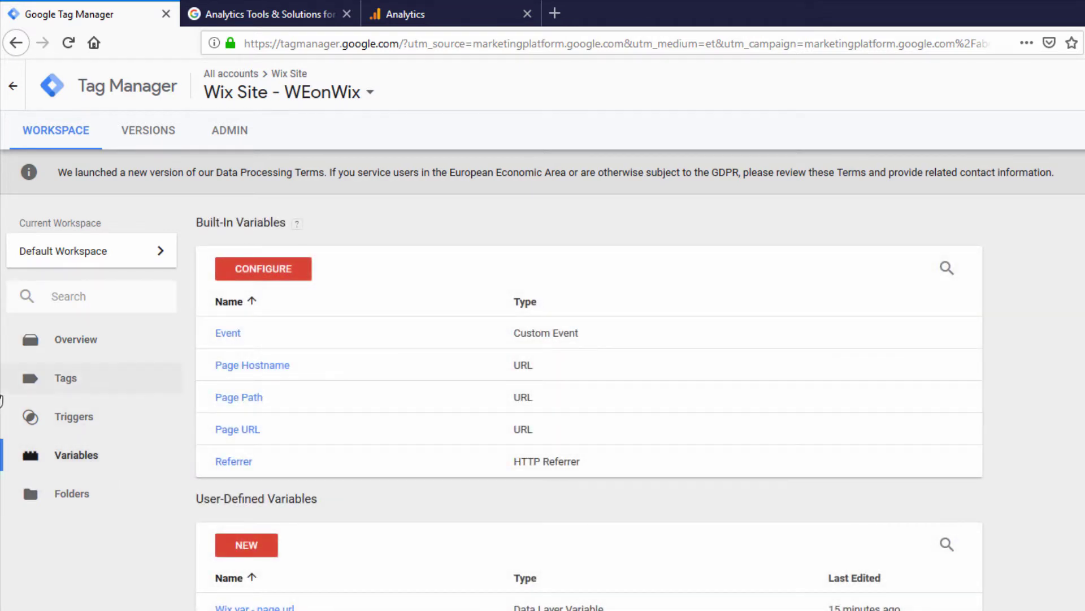
click(298, 285)
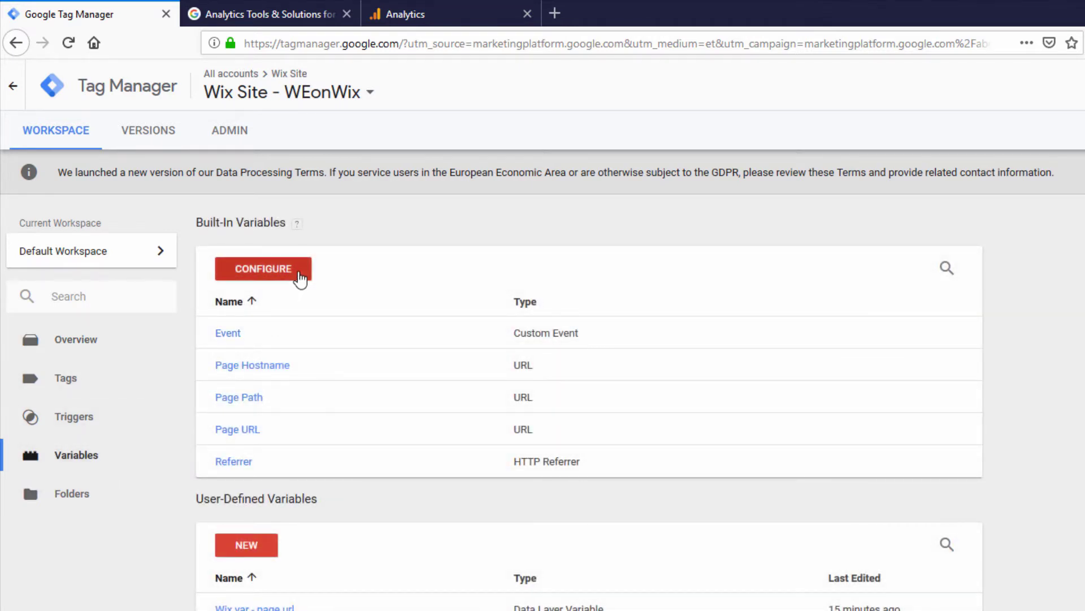
scroll(713, 362, down, 4)
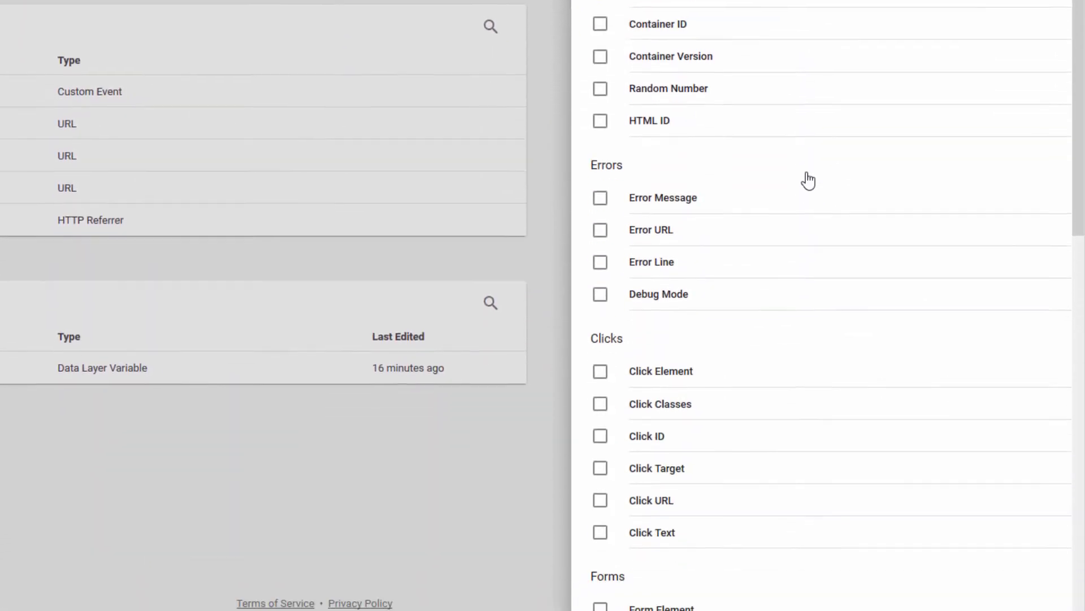
click(598, 443)
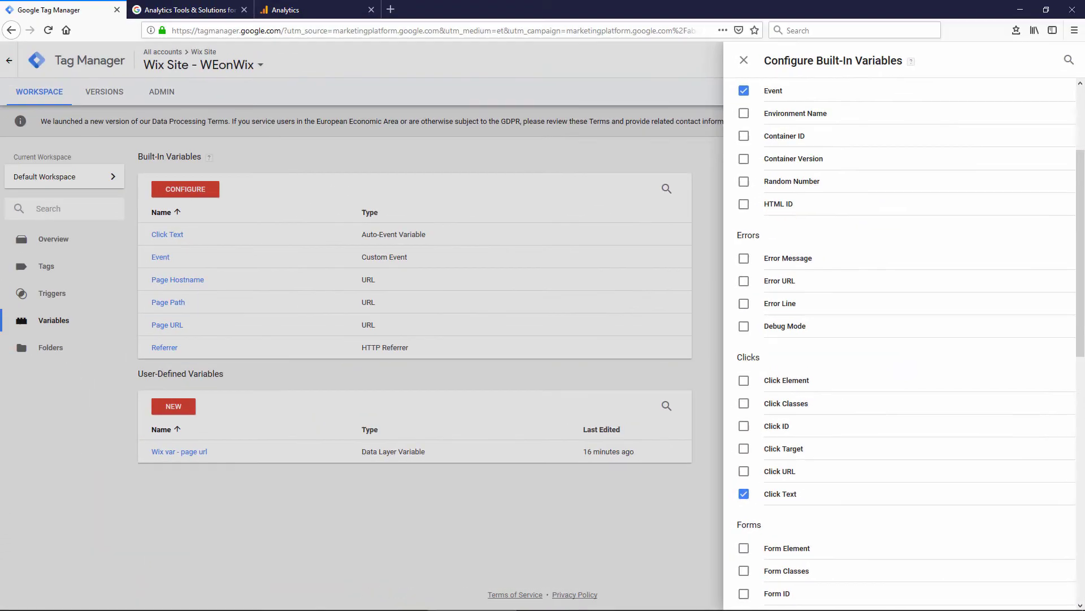
click(589, 380)
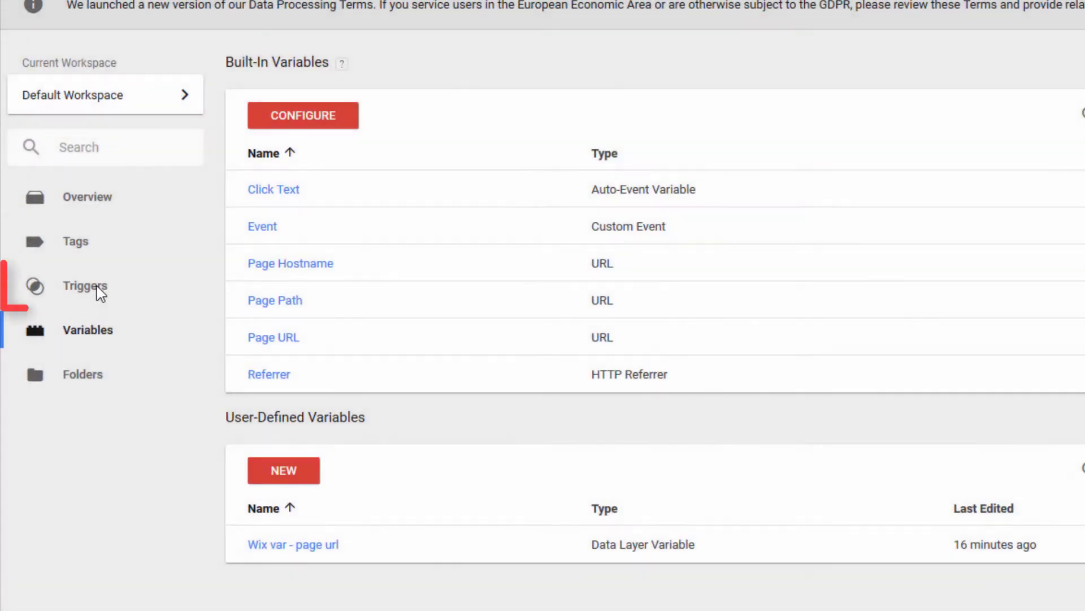
- Create a new trigger of type Click - All Elements that fires on Some Clicks
click(127, 294)
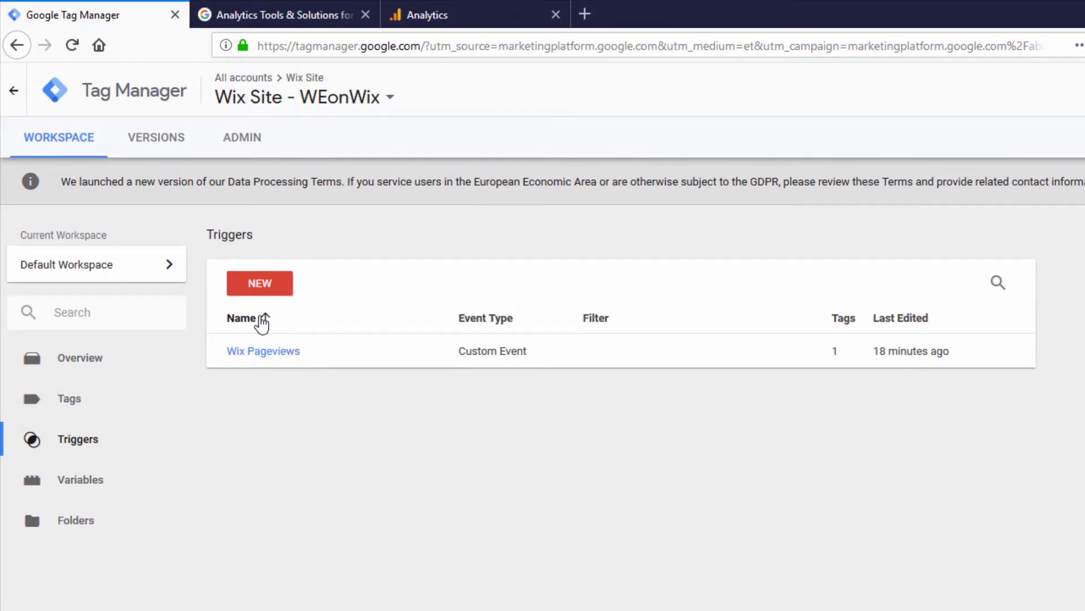
click(287, 292)
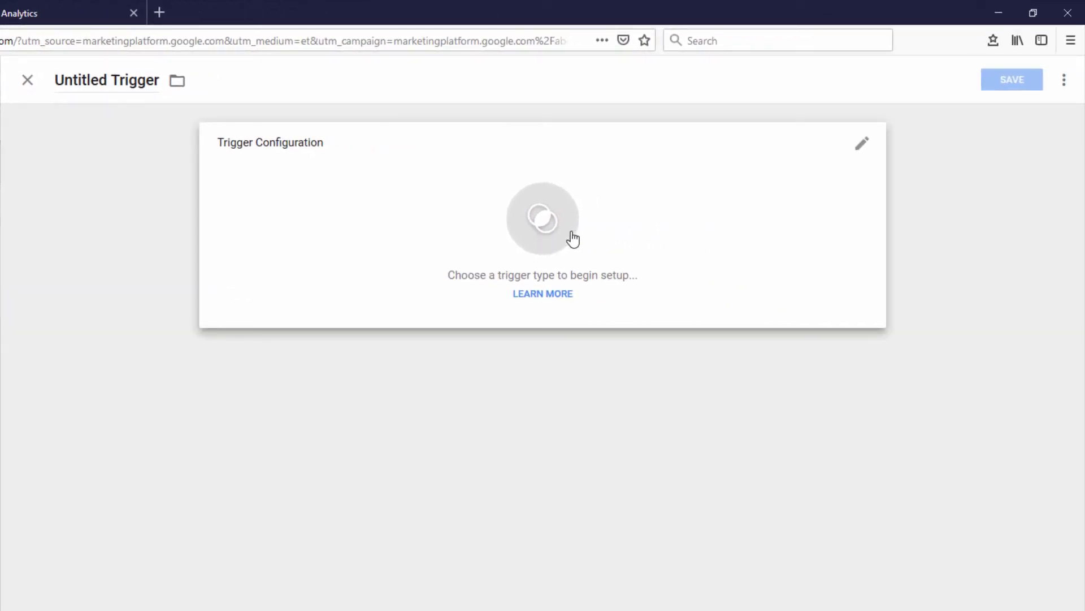
click(577, 230)
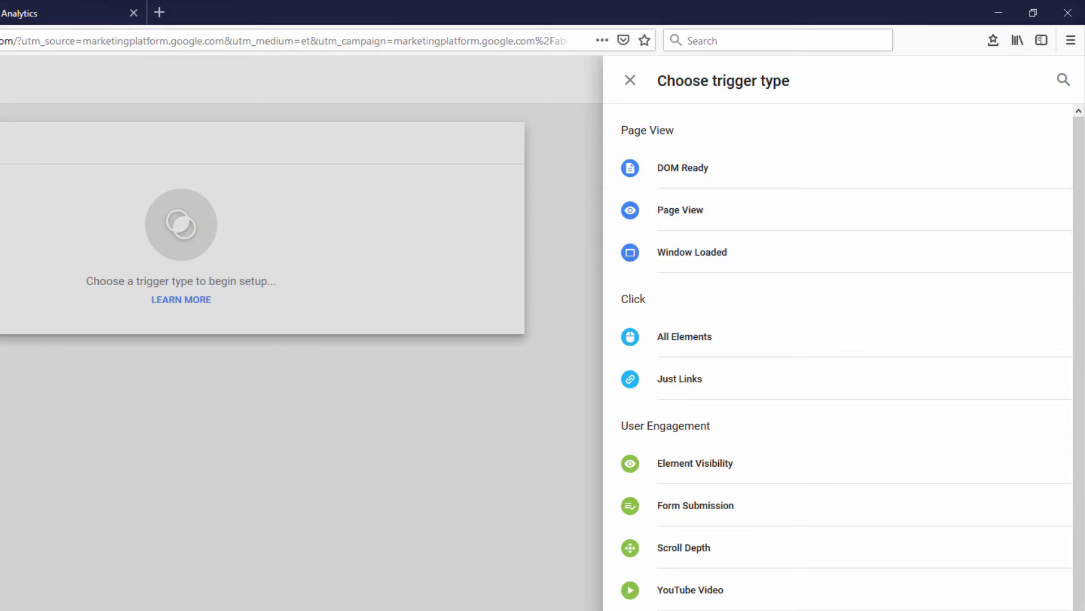
click(737, 346)
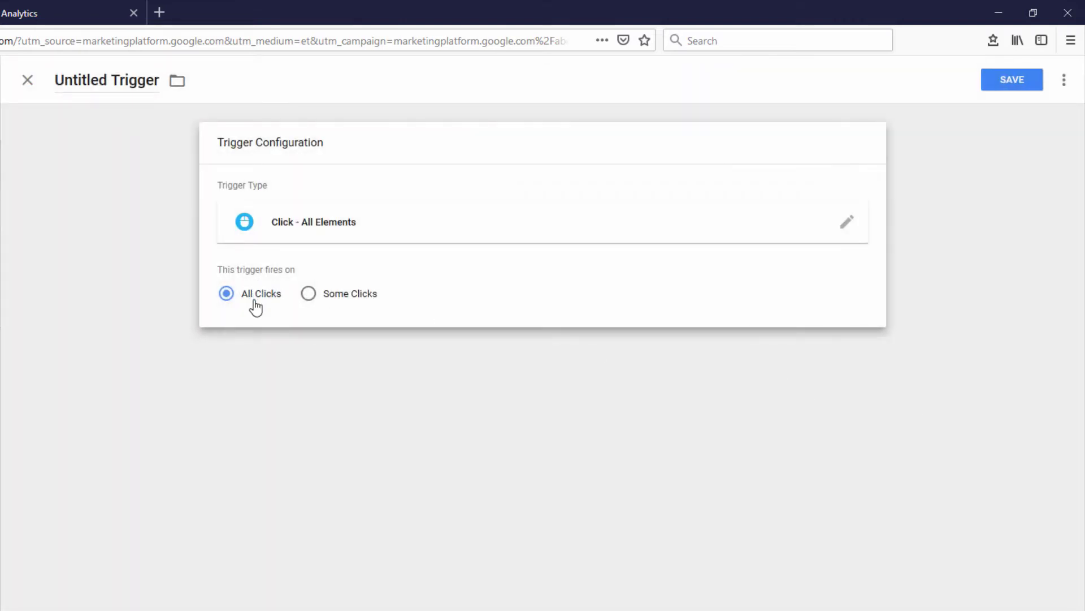
click(340, 295)
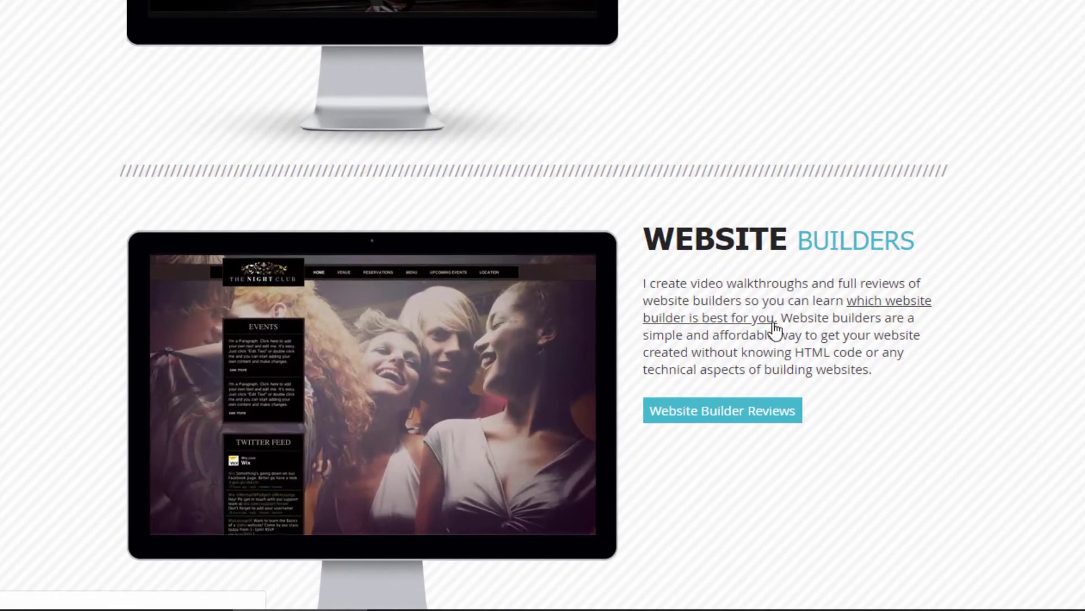
- Copy the website builder link's text from the Wix page and set the condition Click Text contains "which website builder is best for you"
drag(847, 308, 774, 317)
key(ctrl+c)
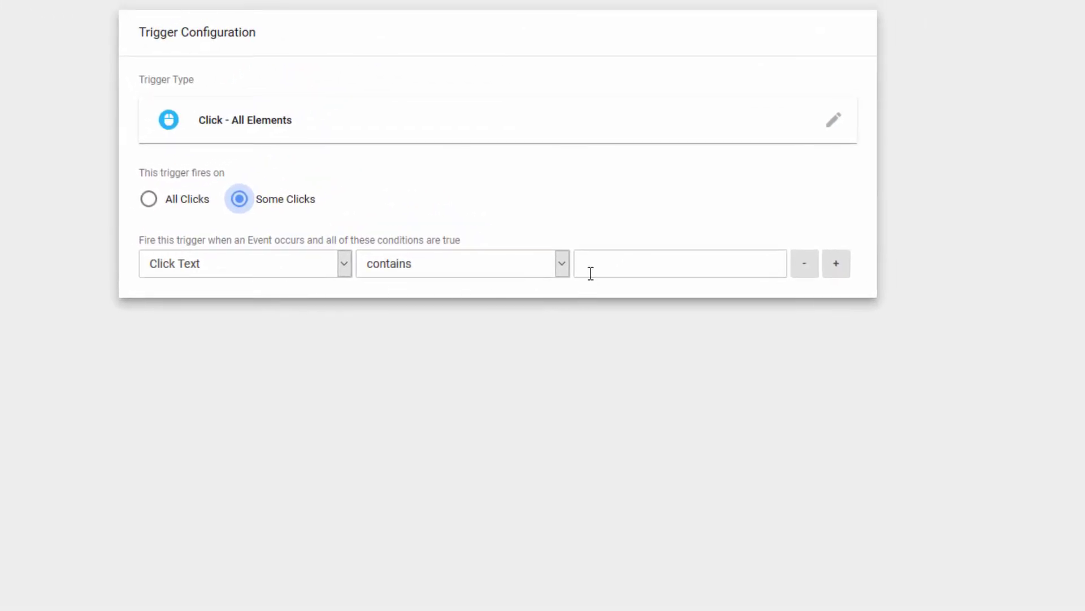
click(562, 268)
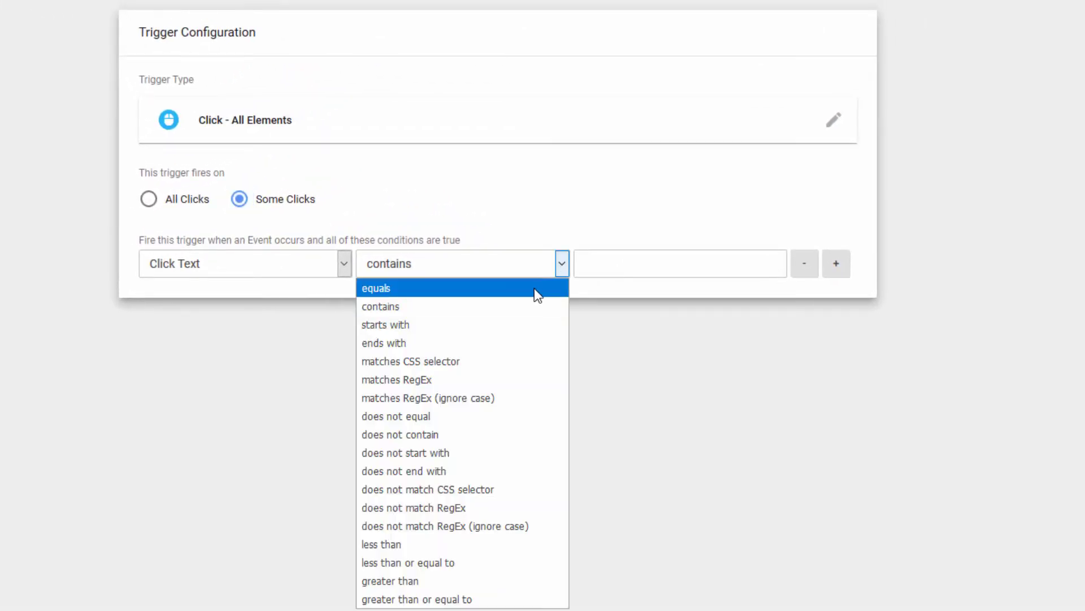
click(530, 313)
click(611, 267)
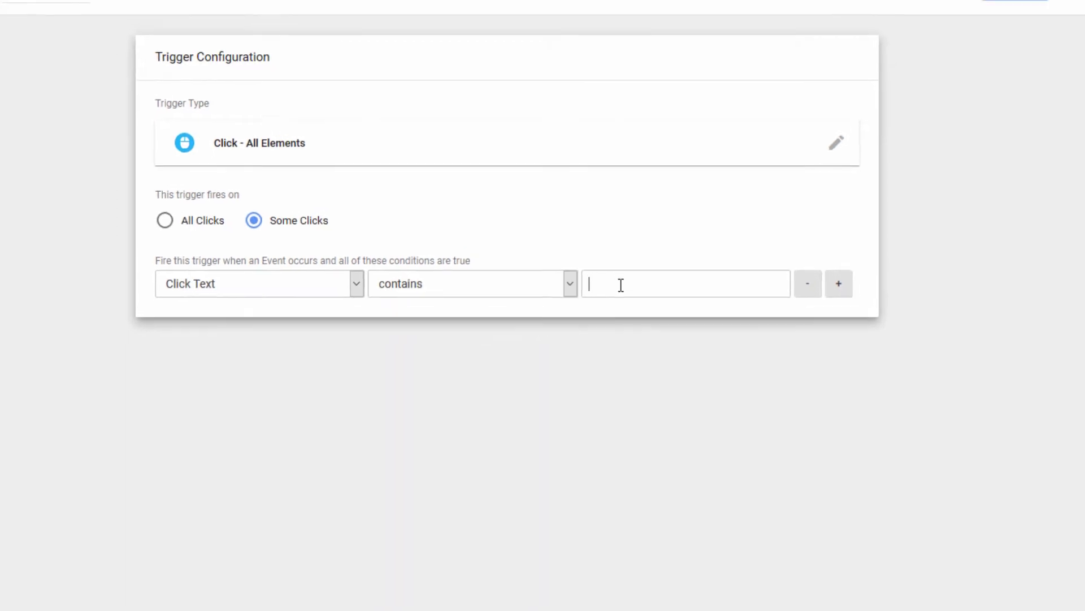
right_click(615, 267)
click(692, 418)
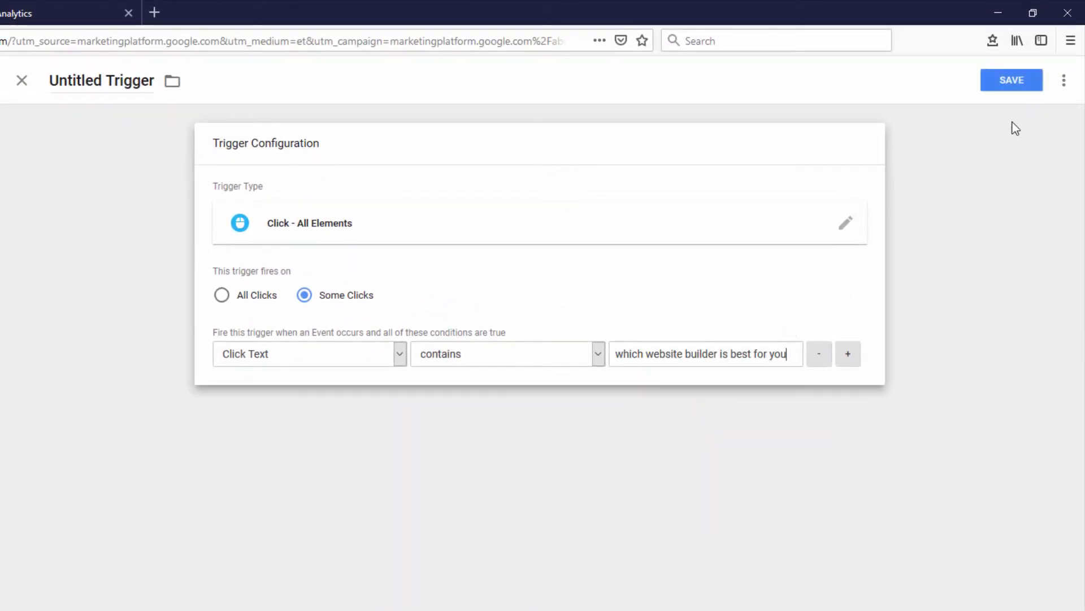
- Save the new trigger under the name "website builder link"
click(1012, 82)
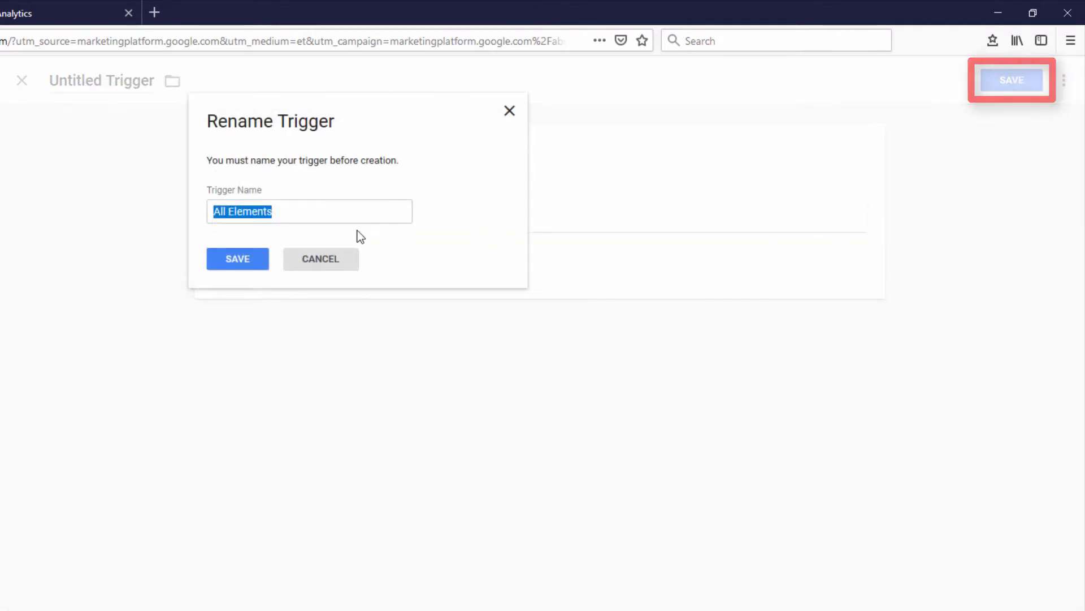
text(H)
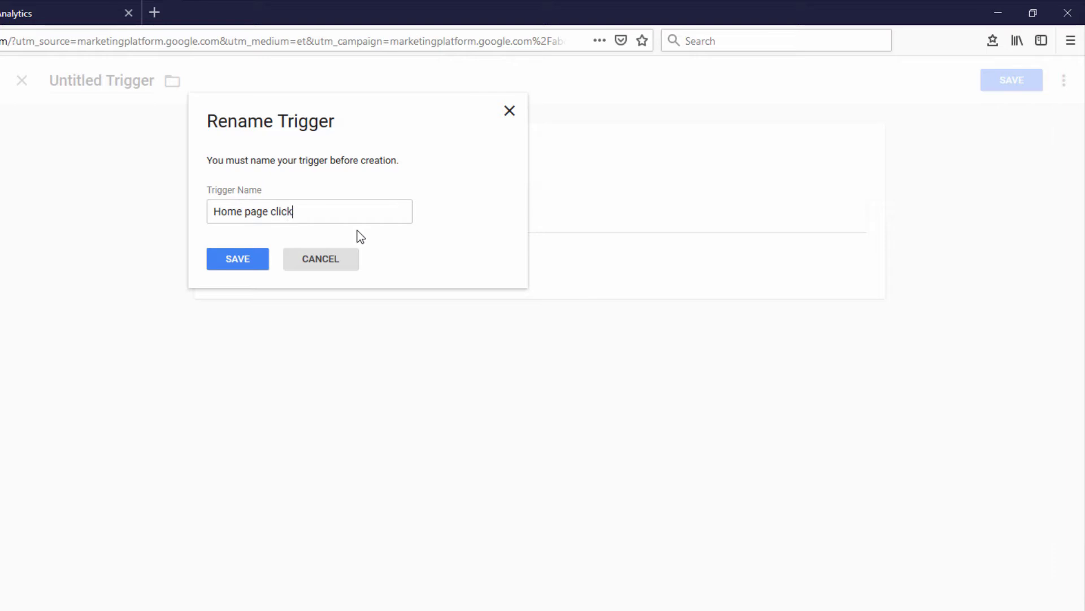
text(ome page cli)
key(BackSpace)
key(BackSpace)
key(BackSpace)
key(BackSpace)
key(BackSpace)
key(BackSpace)
key(BackSpace)
key(BackSpace)
key(BackSpace)
key(BackSpace)
key(BackSpace)
key(BackSpace)
key(BackSpace)
text(we)
click(226, 262)
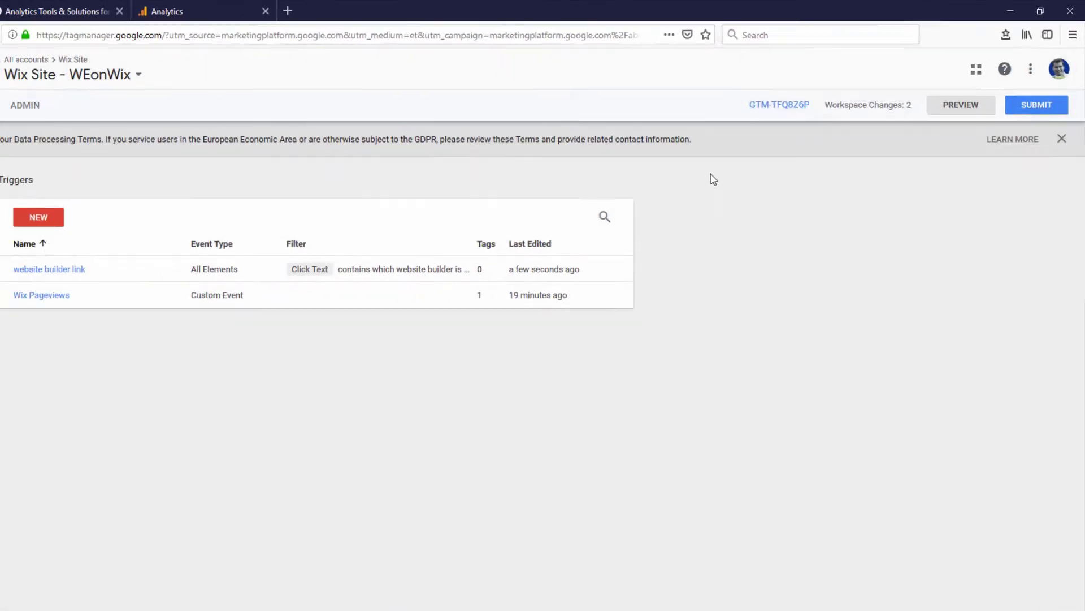
- Add a second condition to the website builder link trigger: Page URL contains "/new-page"
click(49, 270)
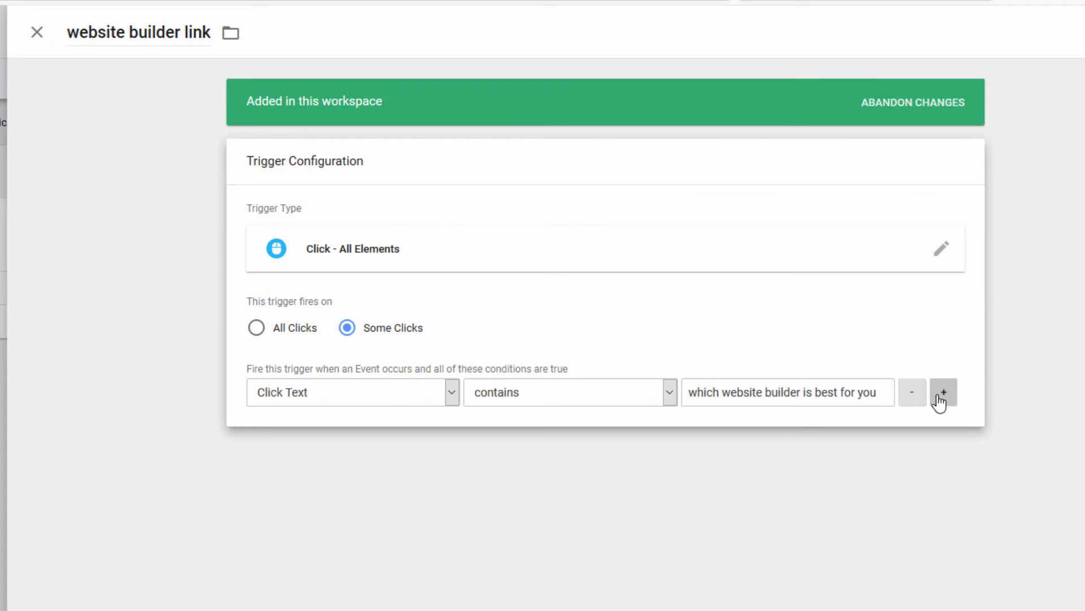
click(943, 394)
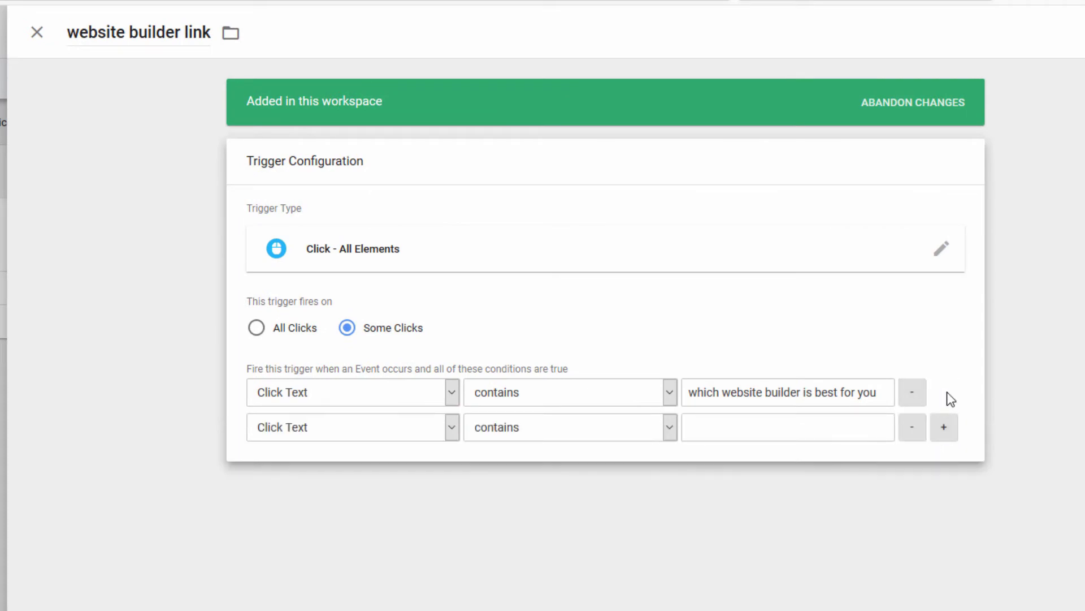
click(447, 428)
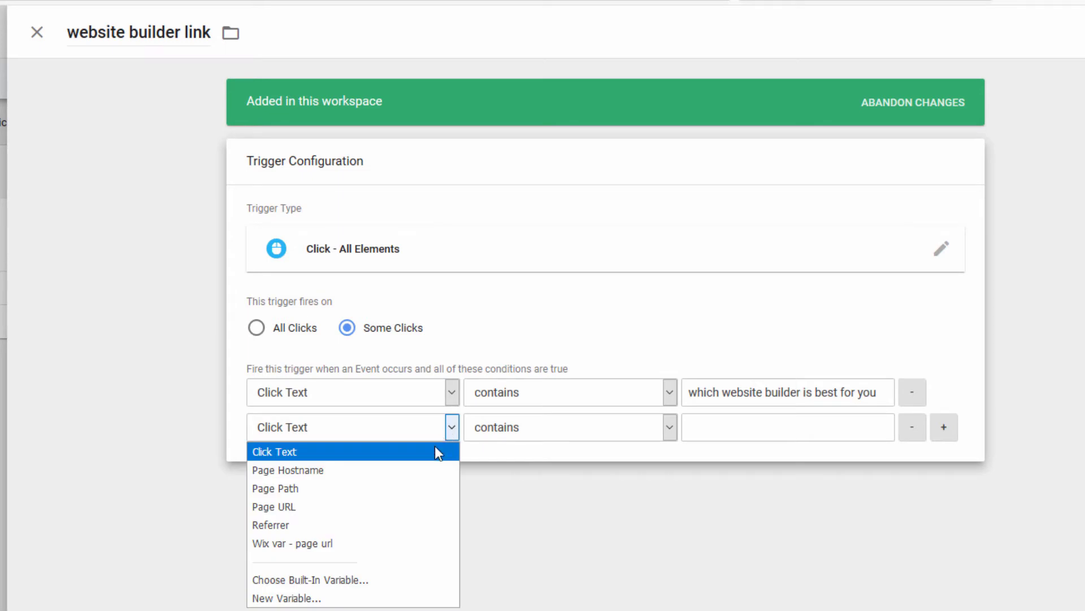
click(409, 512)
click(734, 428)
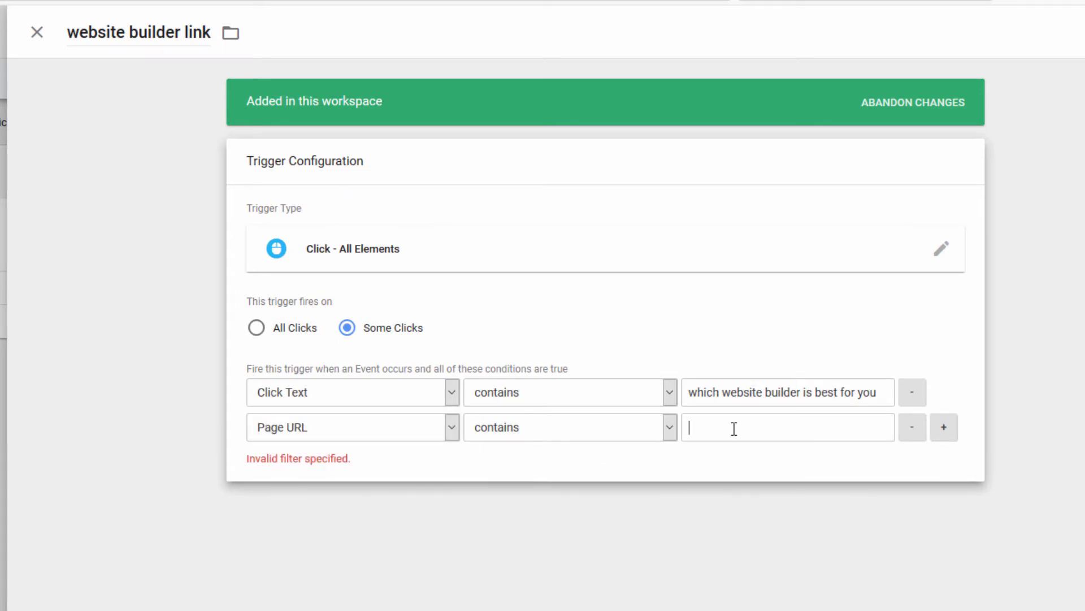
text(/new-page)
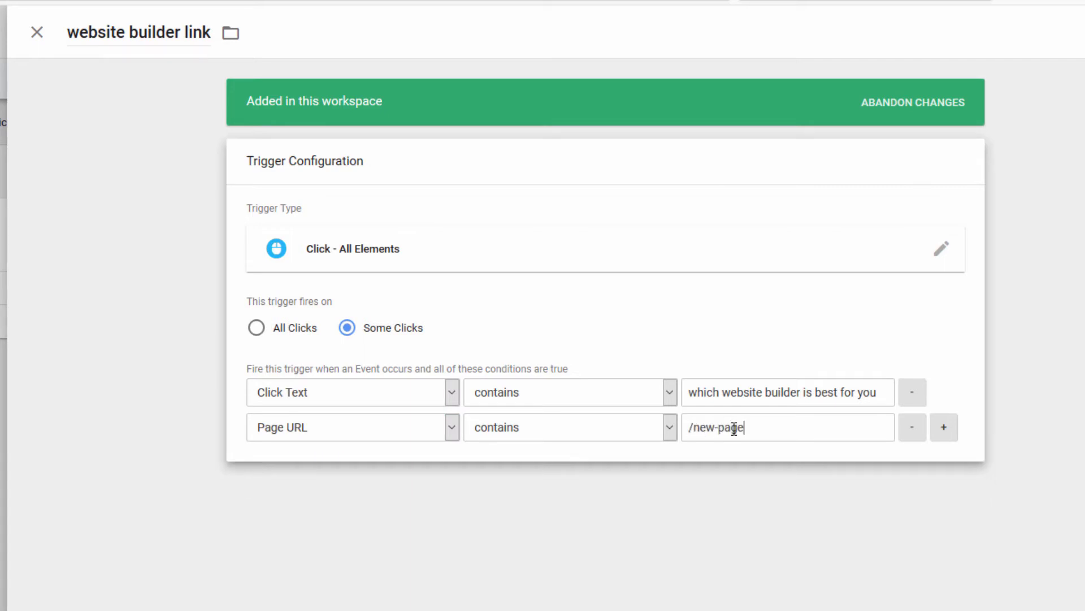
- Remove the Page URL condition from the website builder link trigger and leave the trigger editor
drag(889, 396, 698, 388)
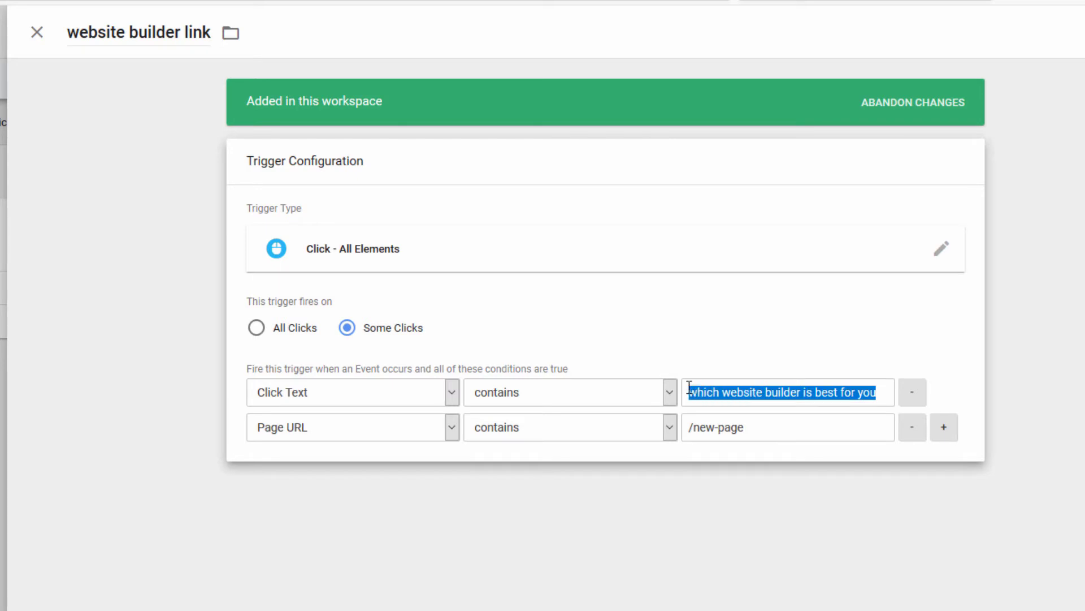
click(790, 395)
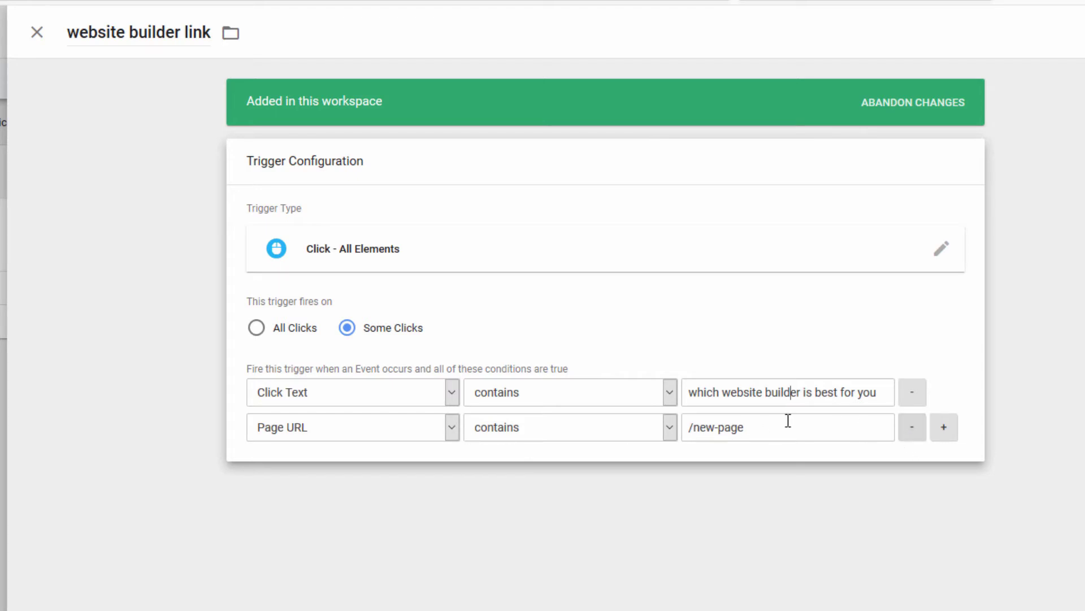
drag(877, 394, 683, 394)
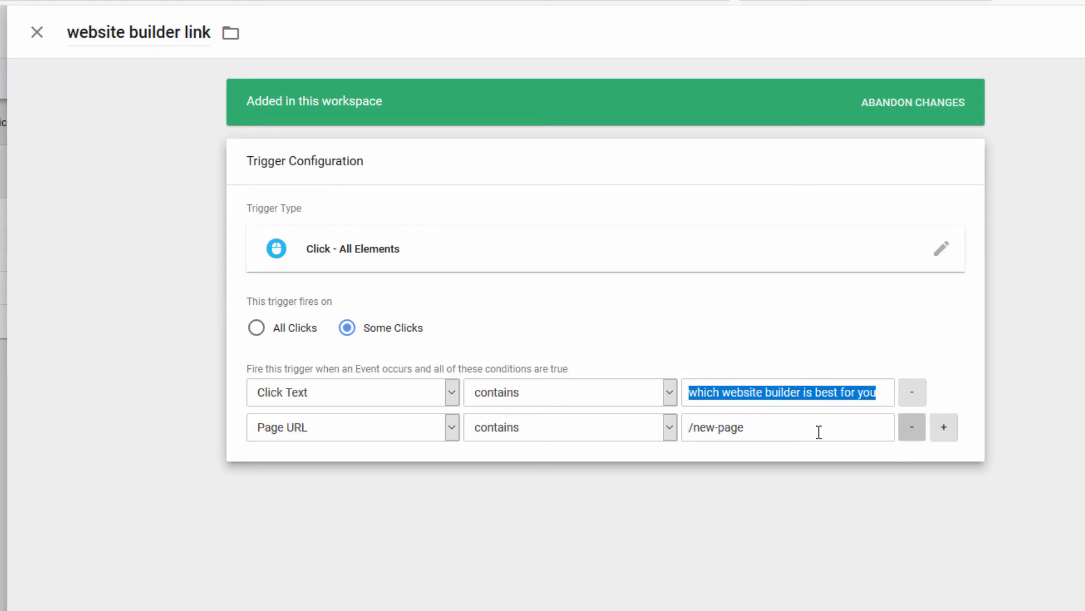
click(452, 427)
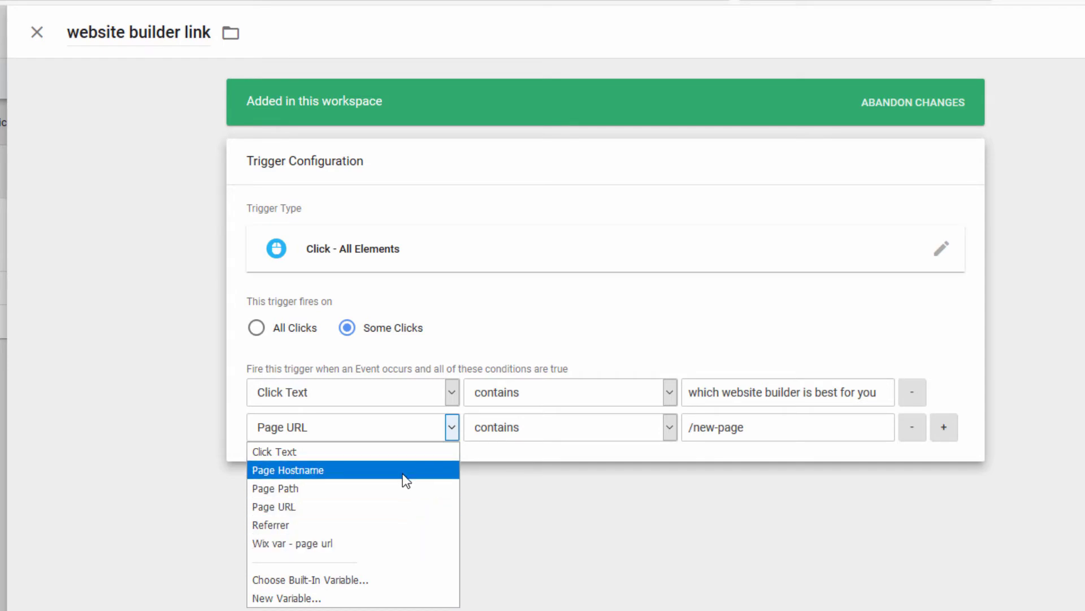
click(912, 426)
click(1026, 60)
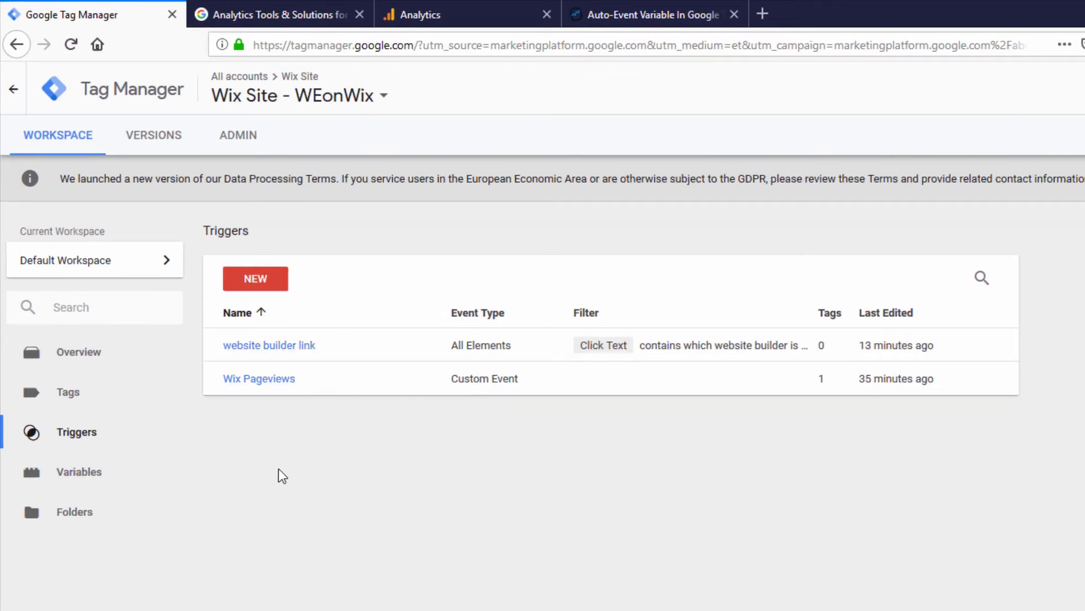
- Create a new tag and assign the website builder link trigger as its firing trigger
click(102, 404)
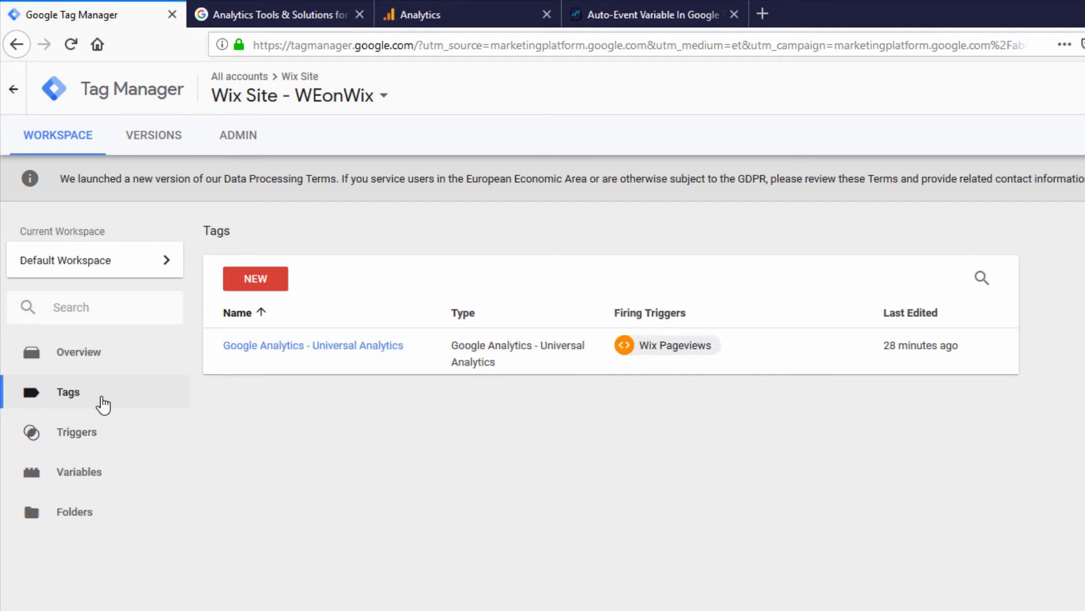
click(268, 280)
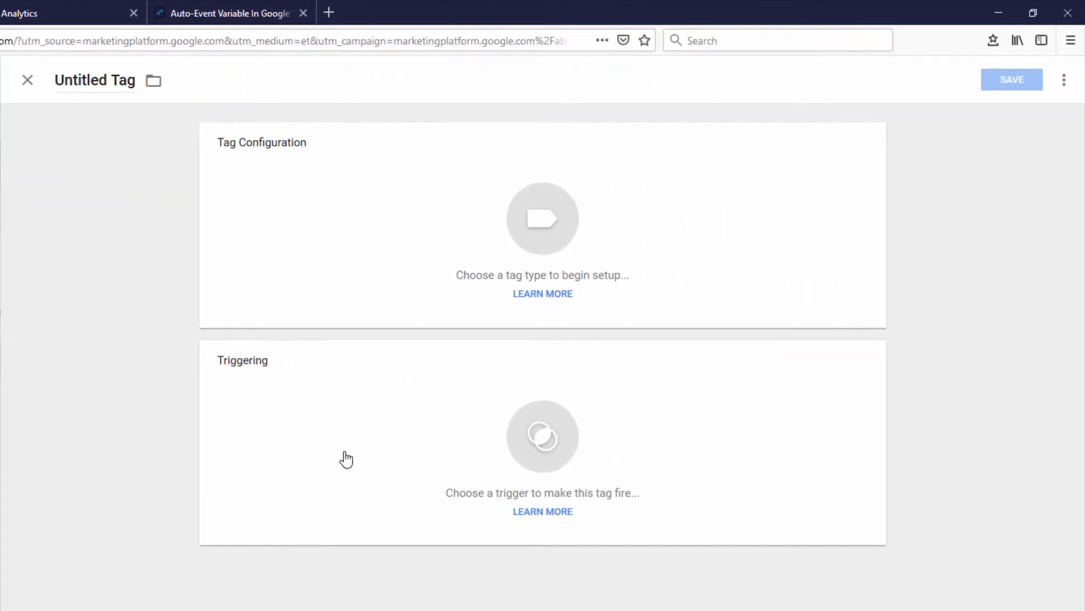
click(347, 457)
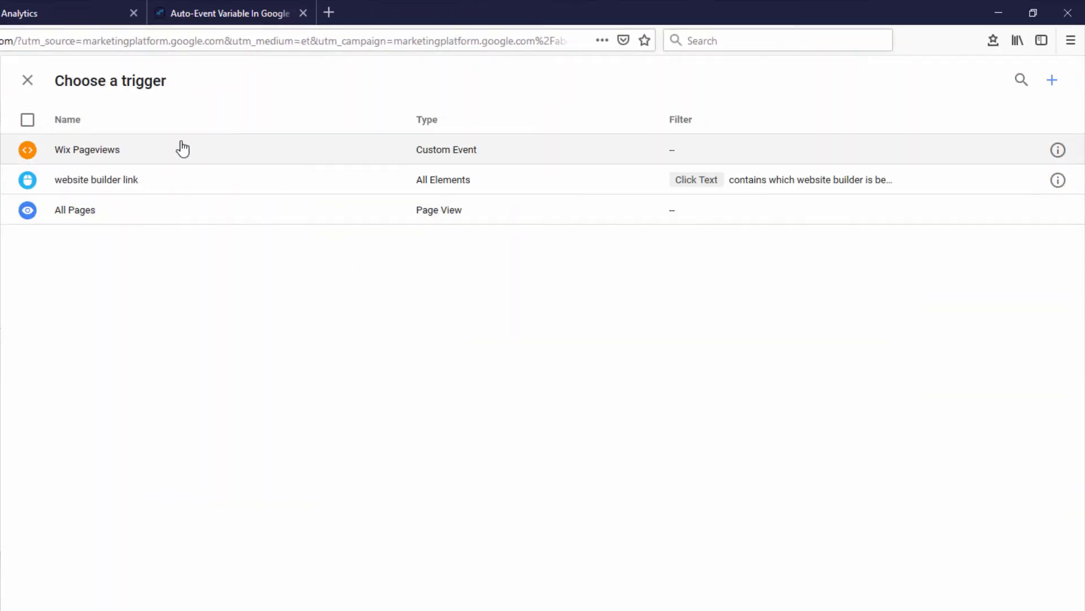
click(141, 188)
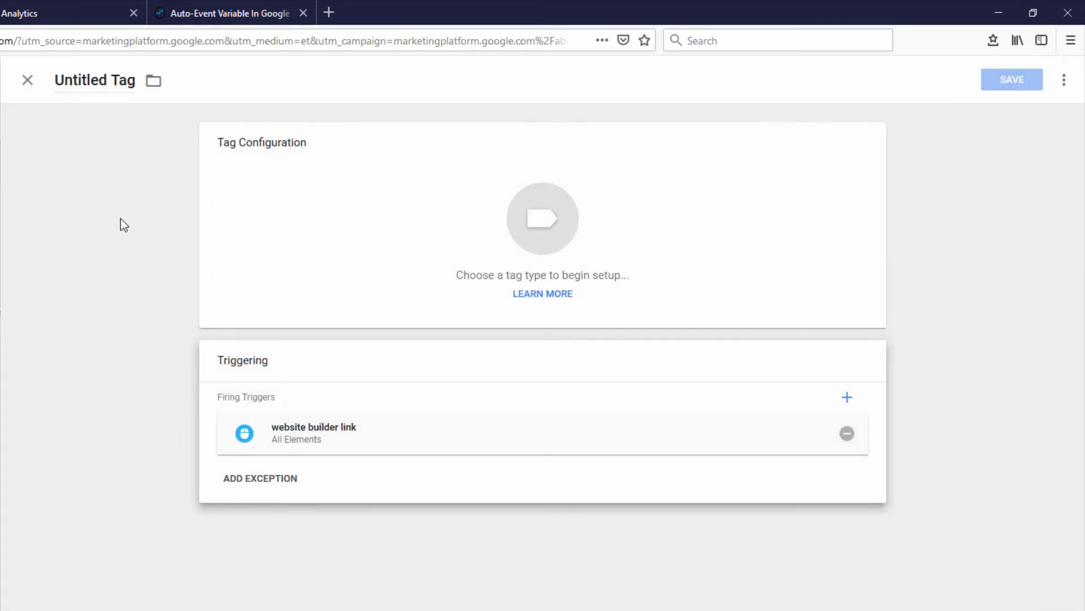
- Set the tag type to Google Analytics - Universal Analytics and the track type to Event
click(553, 231)
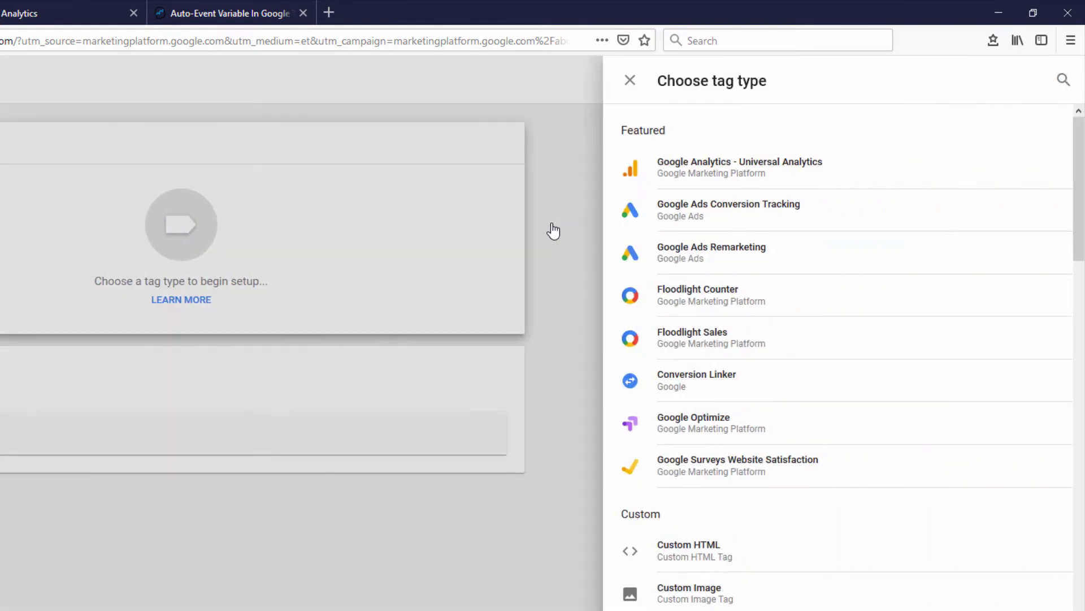
click(845, 173)
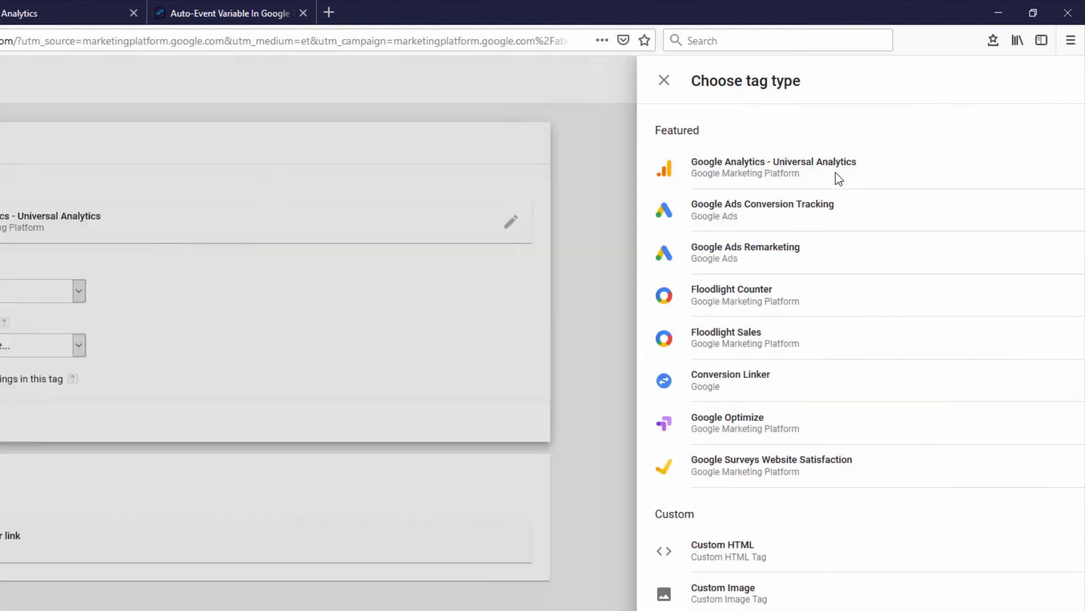
click(413, 292)
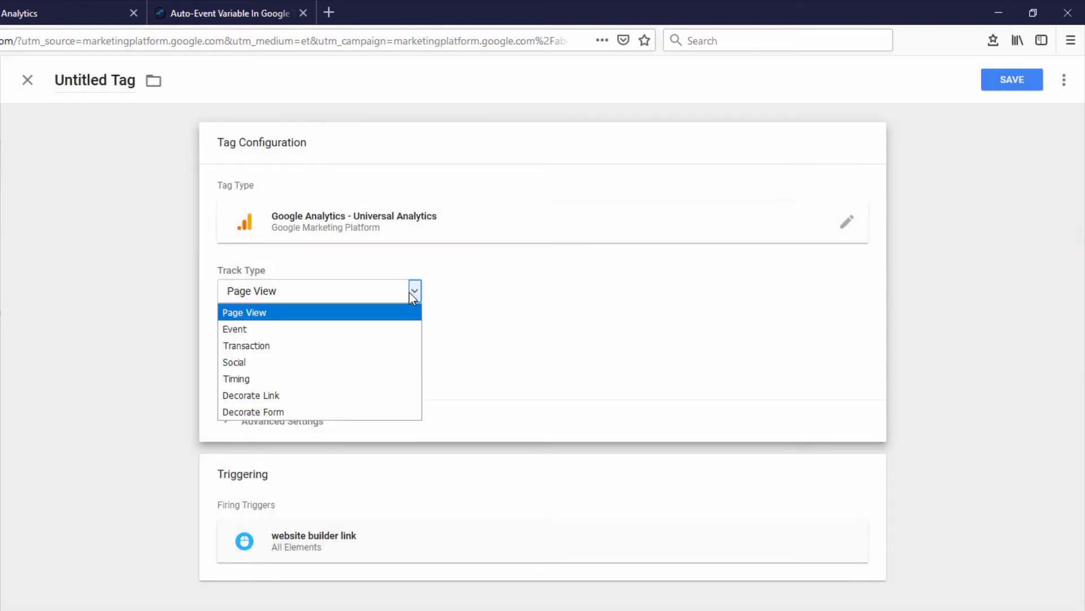
click(374, 330)
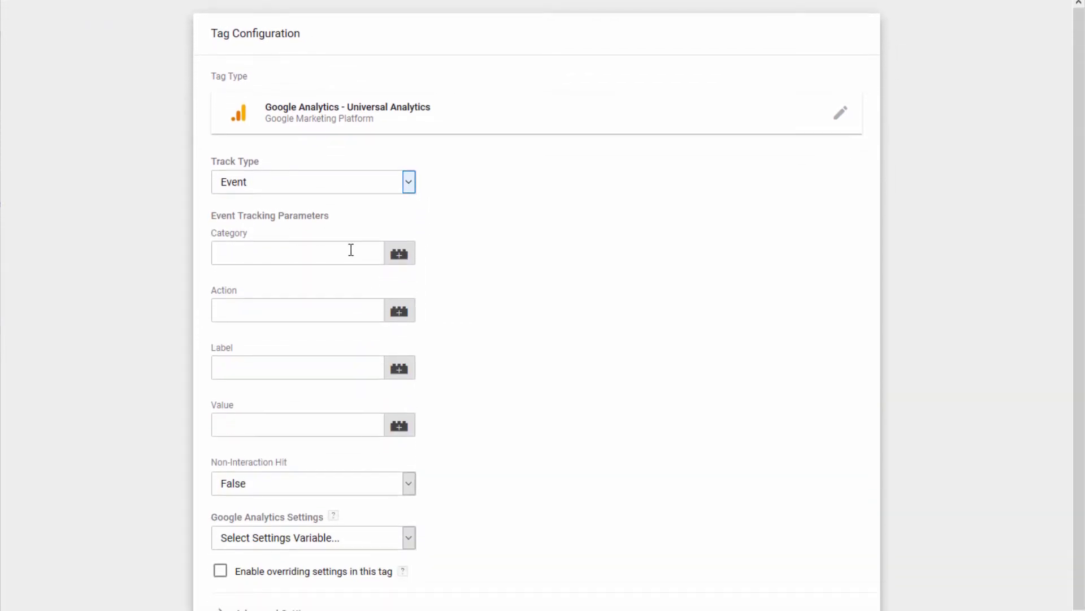
- Fill in the event tracking parameters with category "Page Event", action "Click" and label "Website Builder Link"
click(331, 358)
drag(243, 255, 191, 252)
text(Page Event)
click(280, 306)
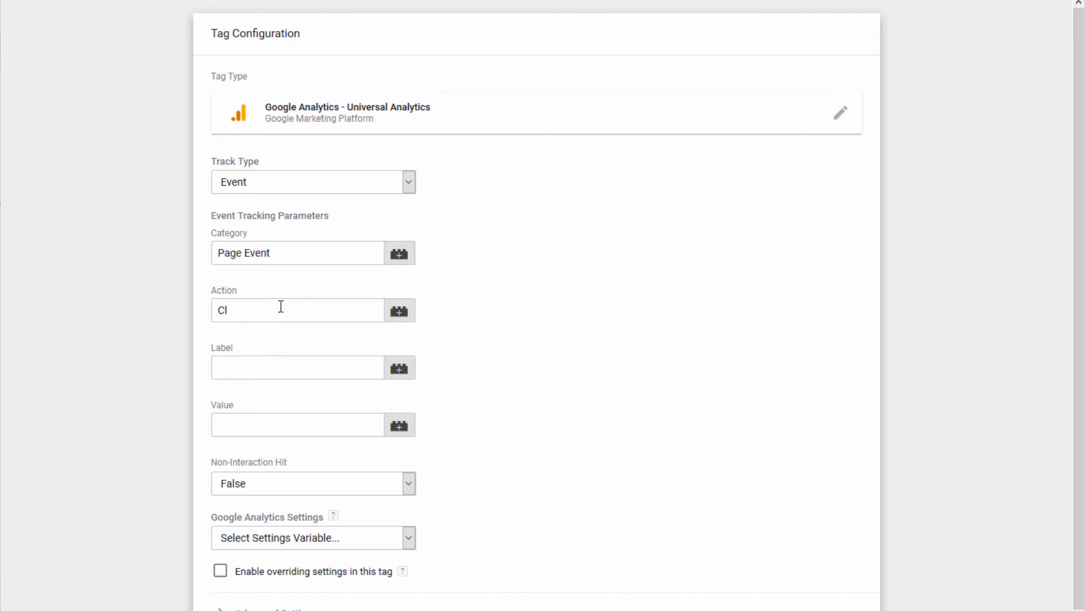
click(246, 367)
text(Website Builder Li)
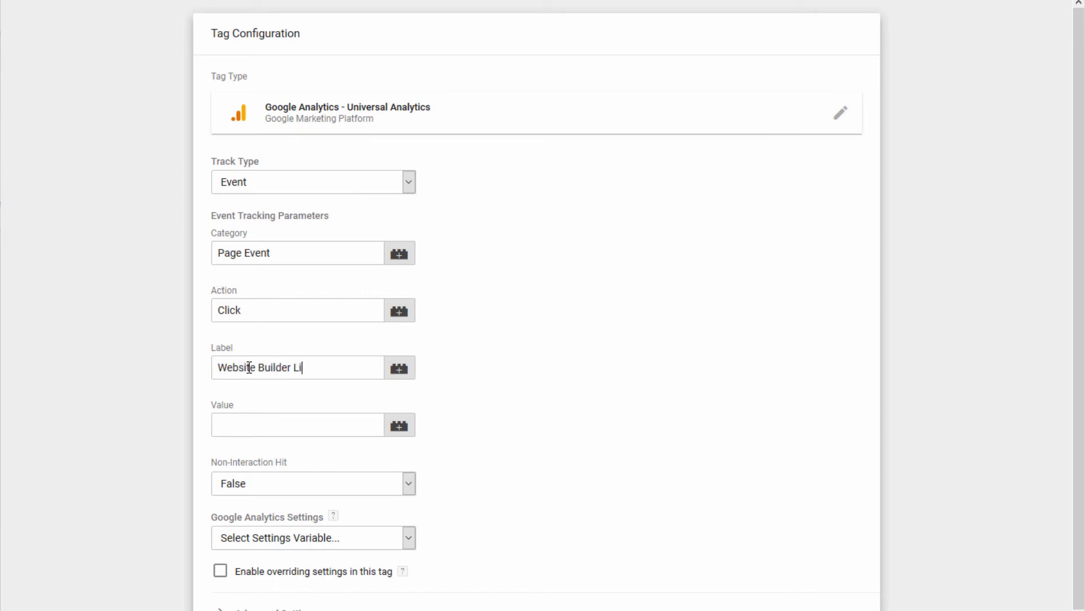
text(nk)
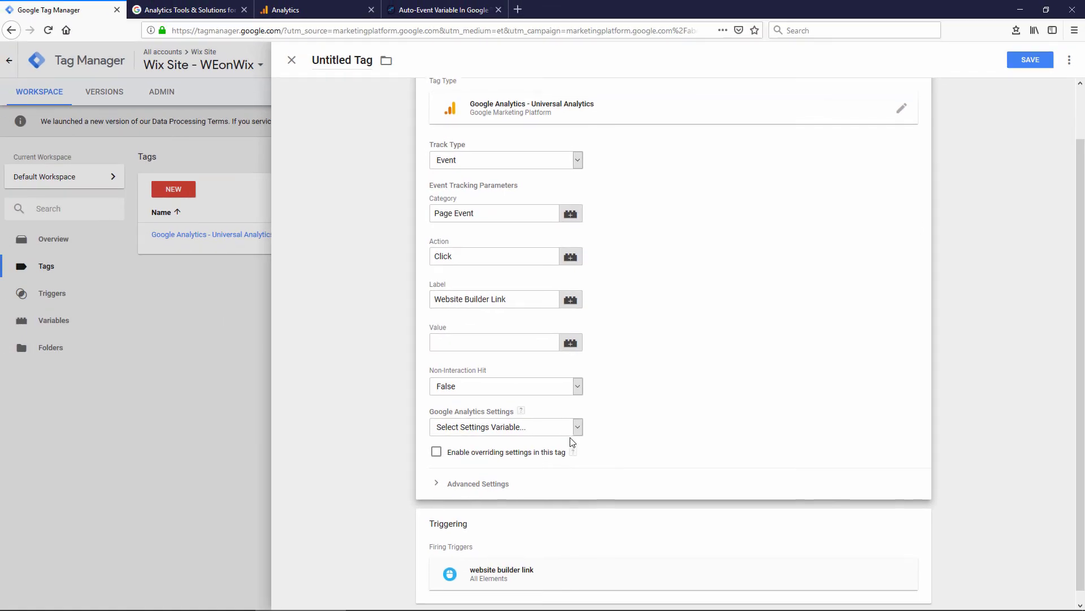
- Name the new event tag "Website Builder Link"
scroll(573, 442, down, 1)
click(1027, 67)
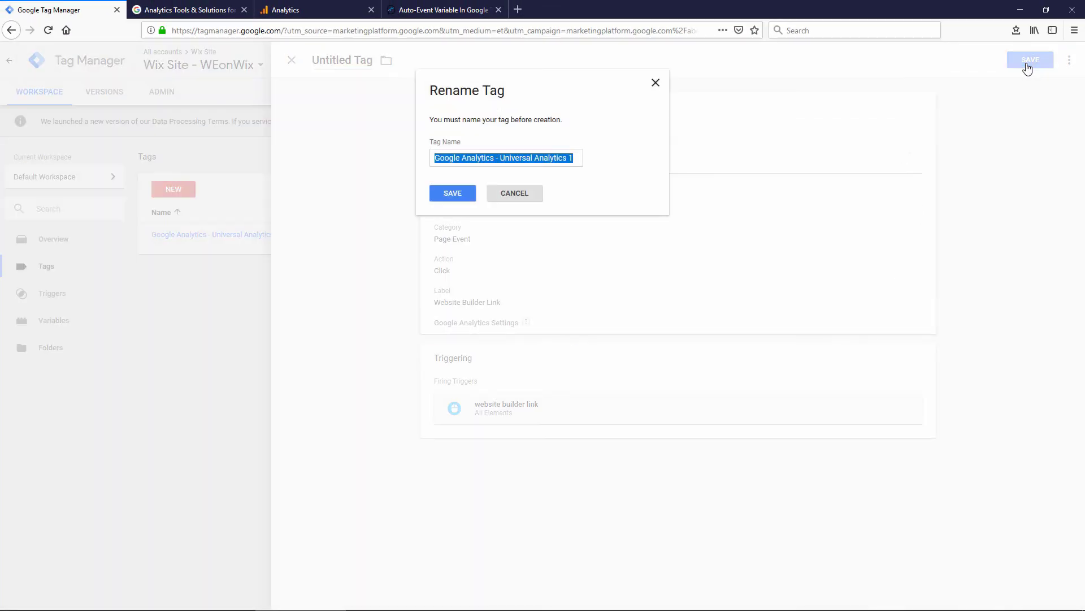
text(We)
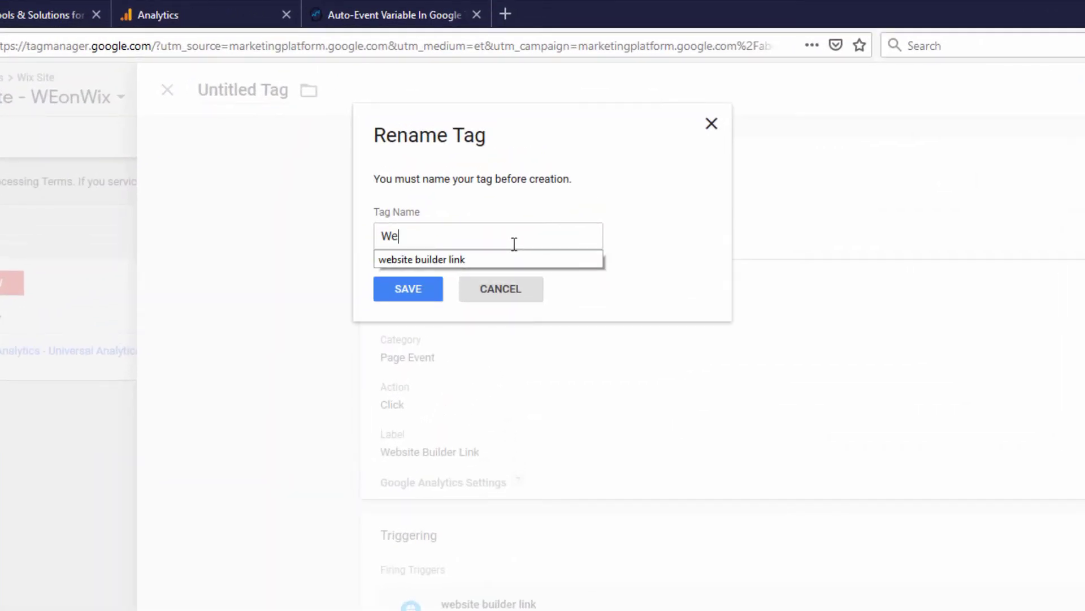
text(bsite Builder Lin)
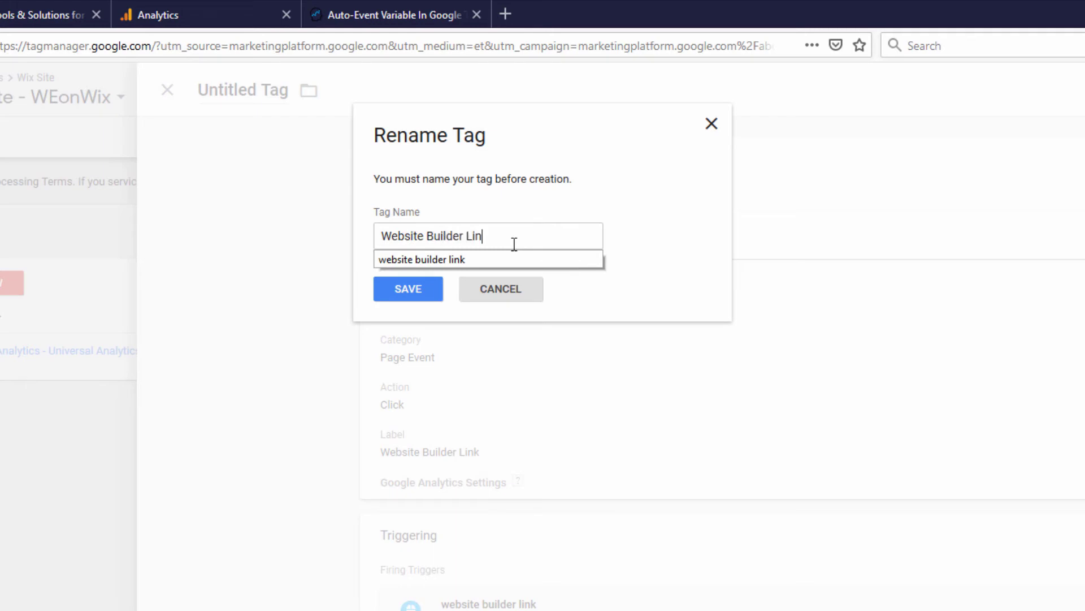
text(k)
click(399, 293)
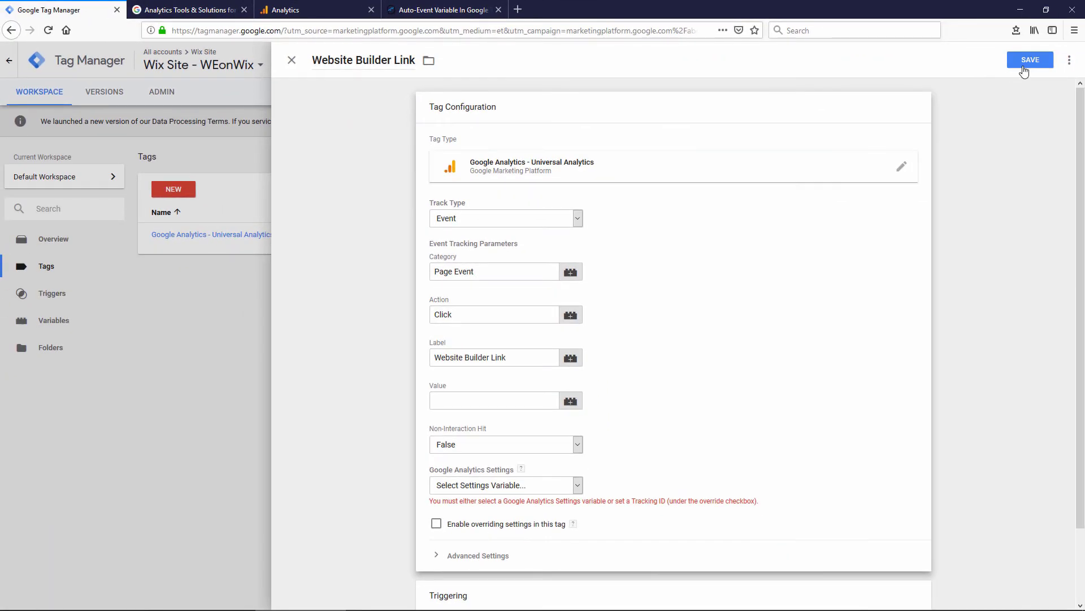
- Save the Website Builder Link tag and publish the workspace changes as a container version named "Event Link"
click(1023, 67)
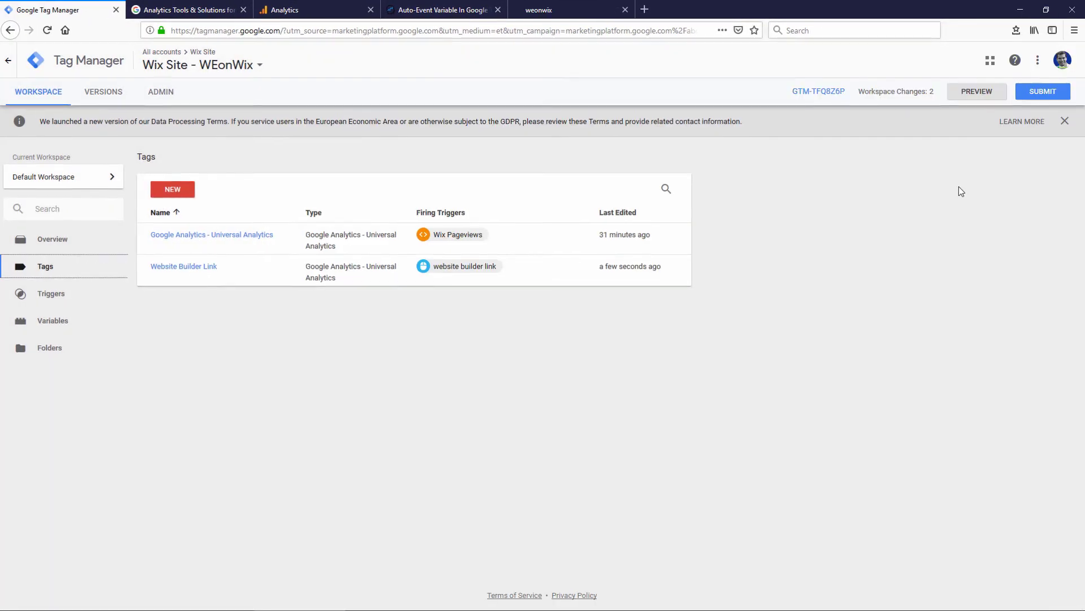
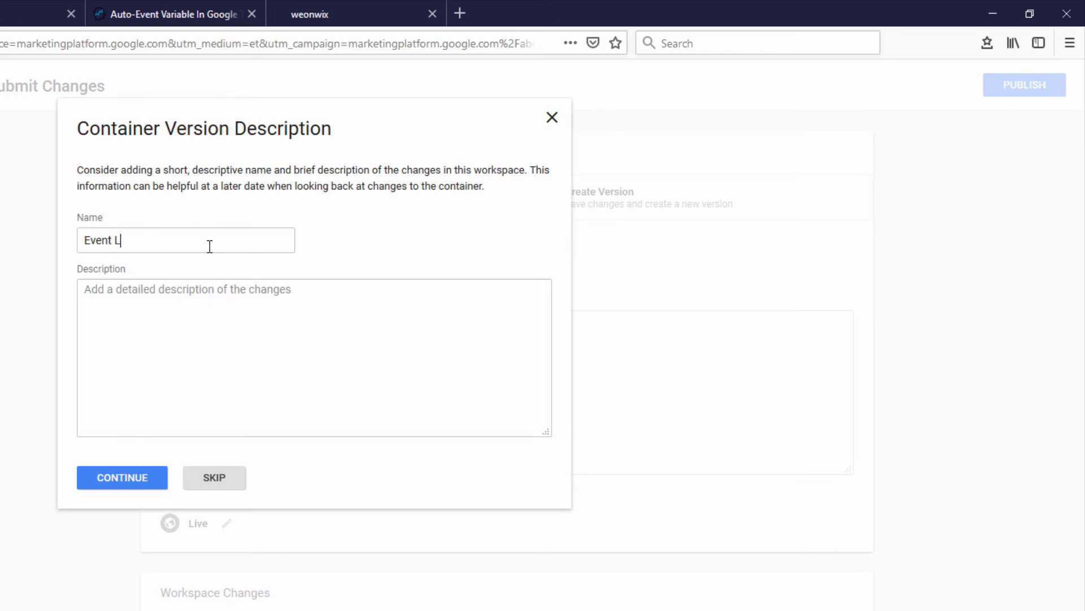
click(116, 486)
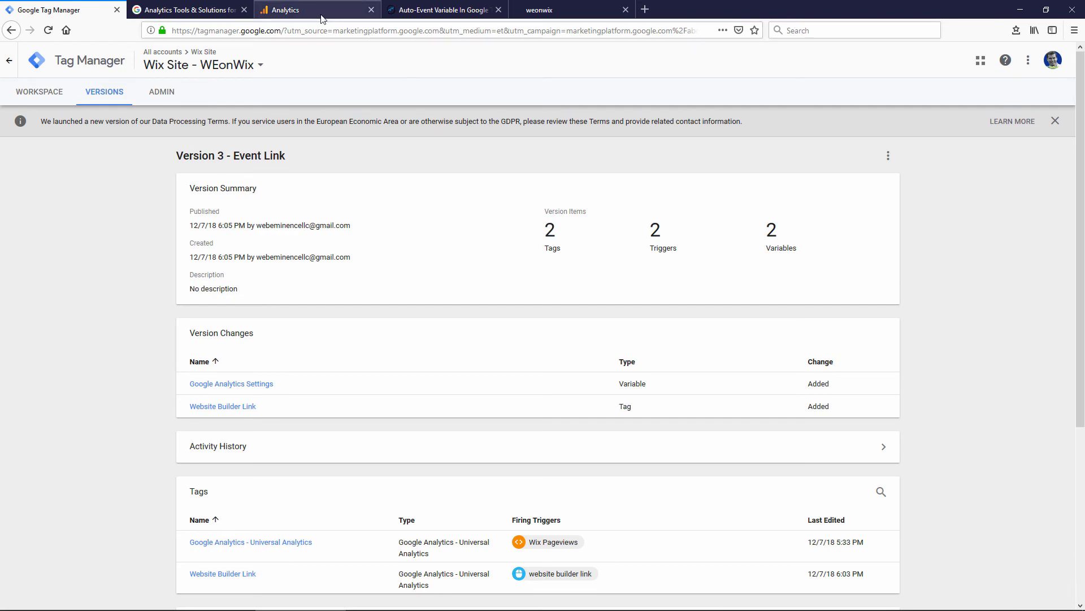
- Reload the weonwix site and follow the "which website builder is best for you" link to test the tag
click(541, 10)
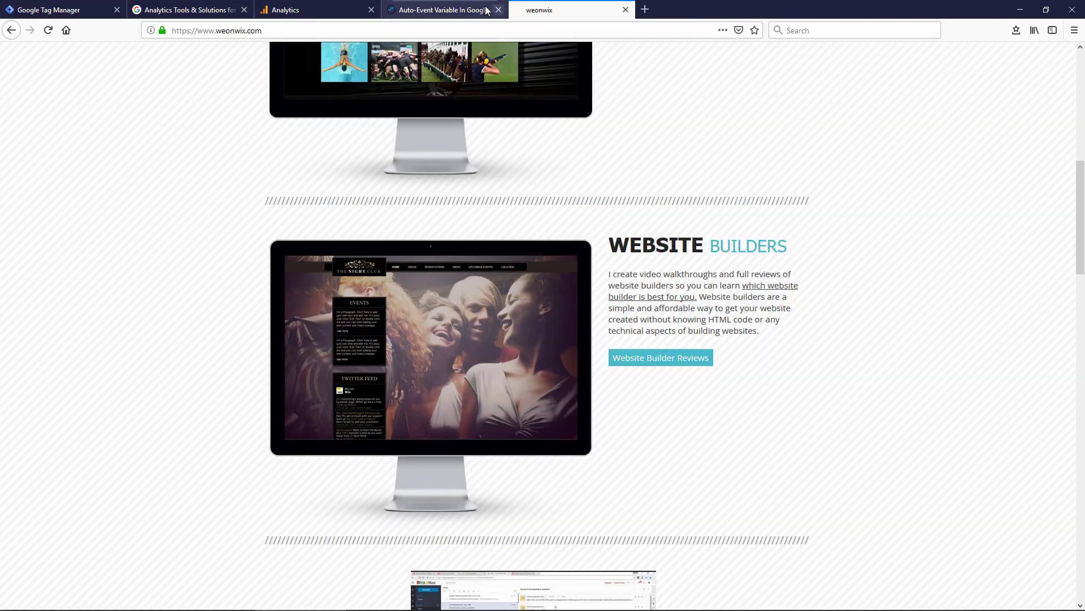
mouse_move(575, 328)
key(F5)
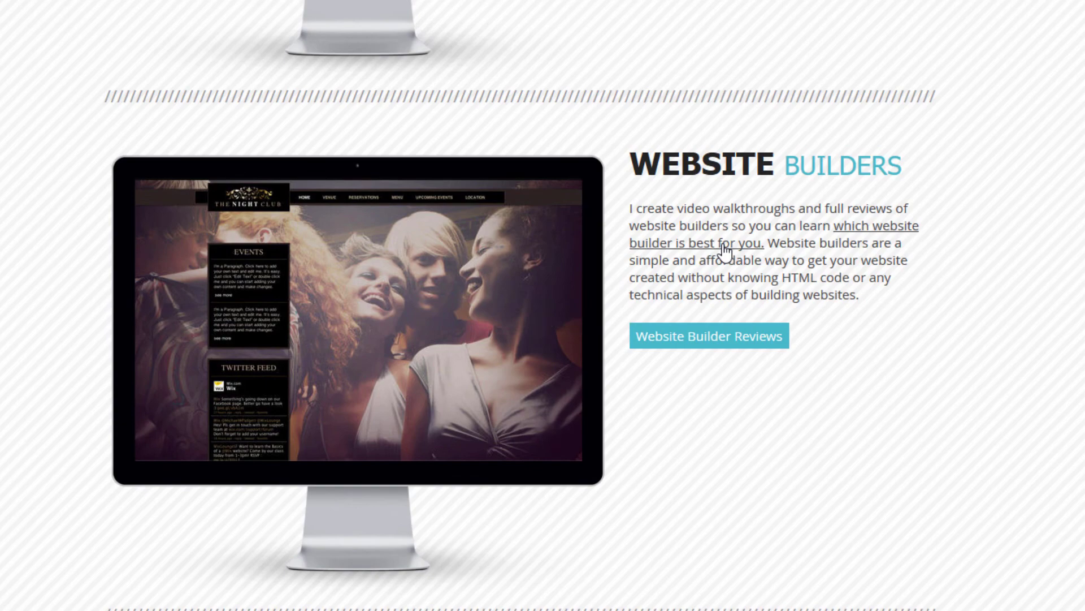
click(725, 251)
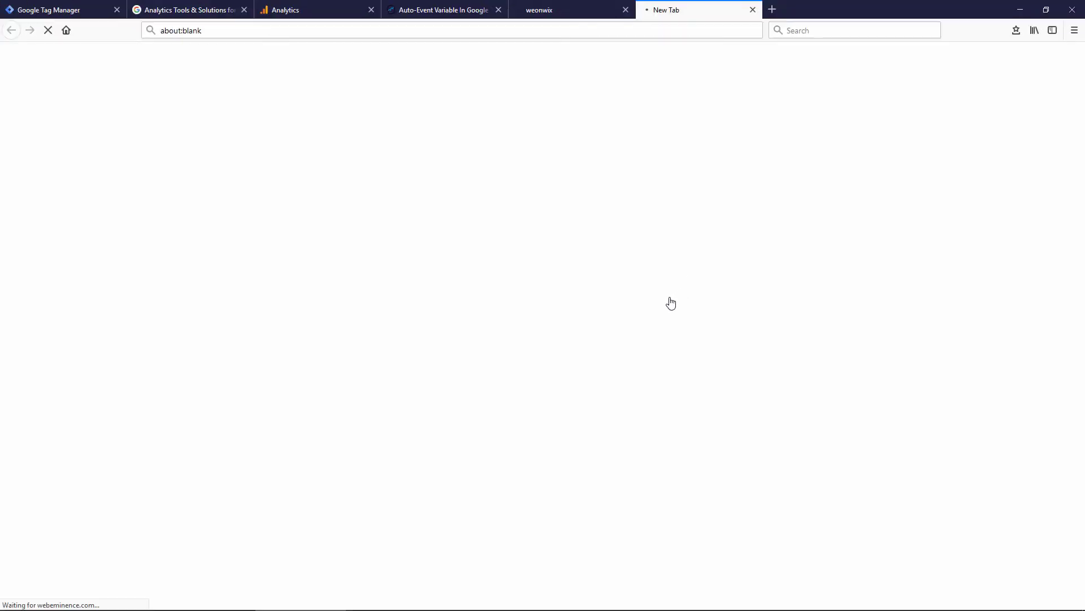
- Switch to Google Analytics, check the real-time events and open the Events Overview report under Behavior
click(319, 11)
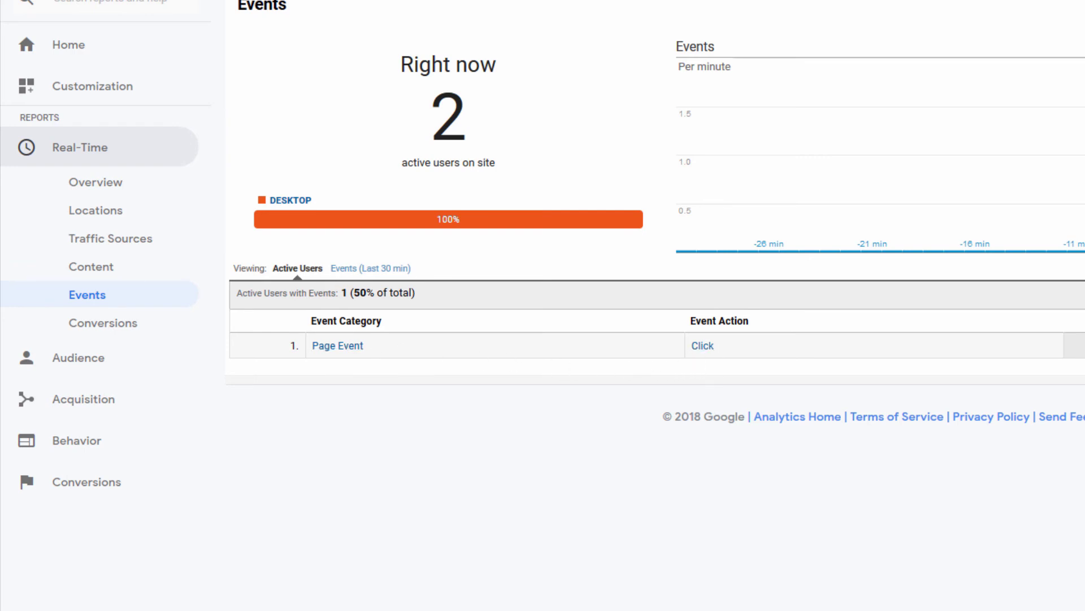
click(83, 459)
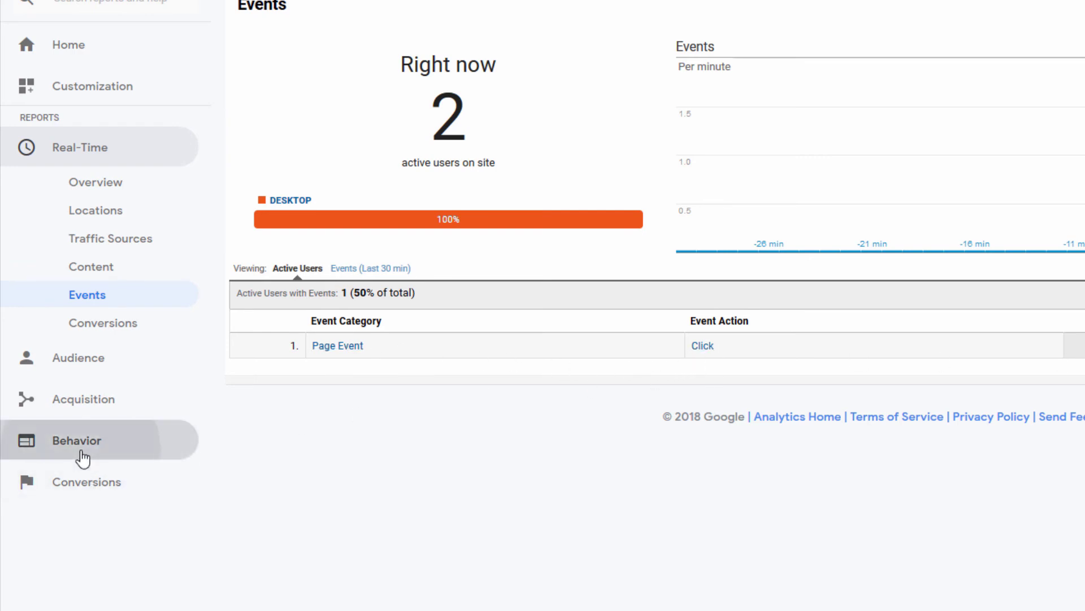
click(132, 453)
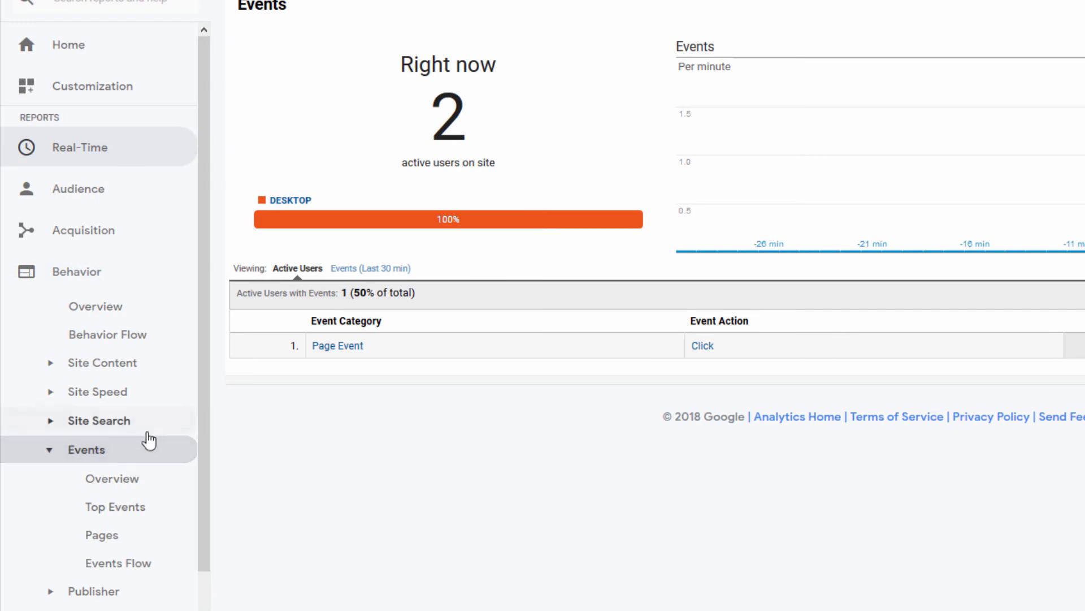
click(123, 480)
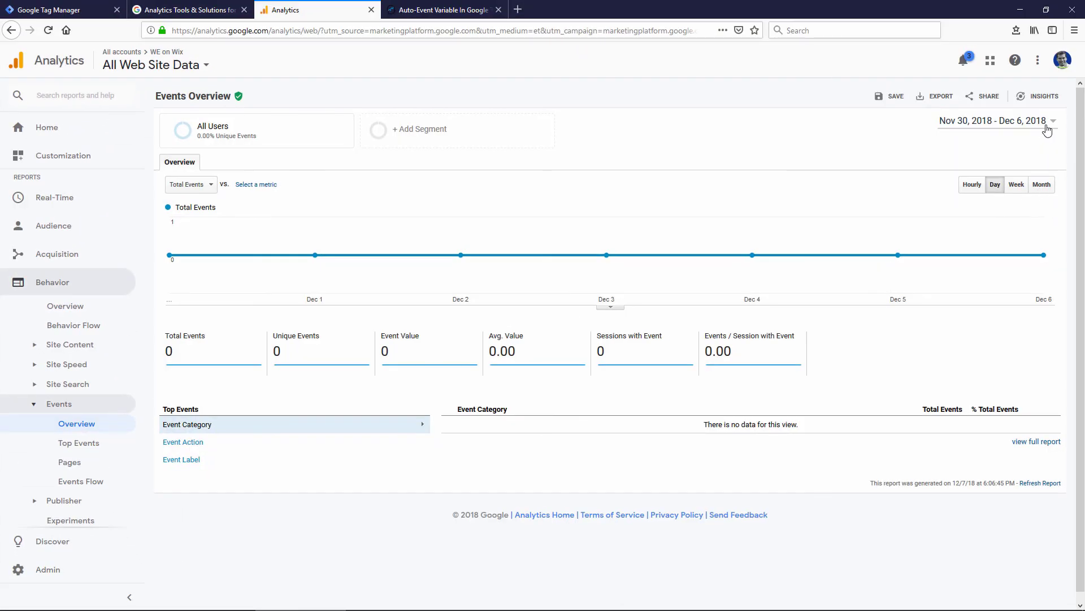
- Set the Events Overview report's date range to Today and apply it
click(1046, 124)
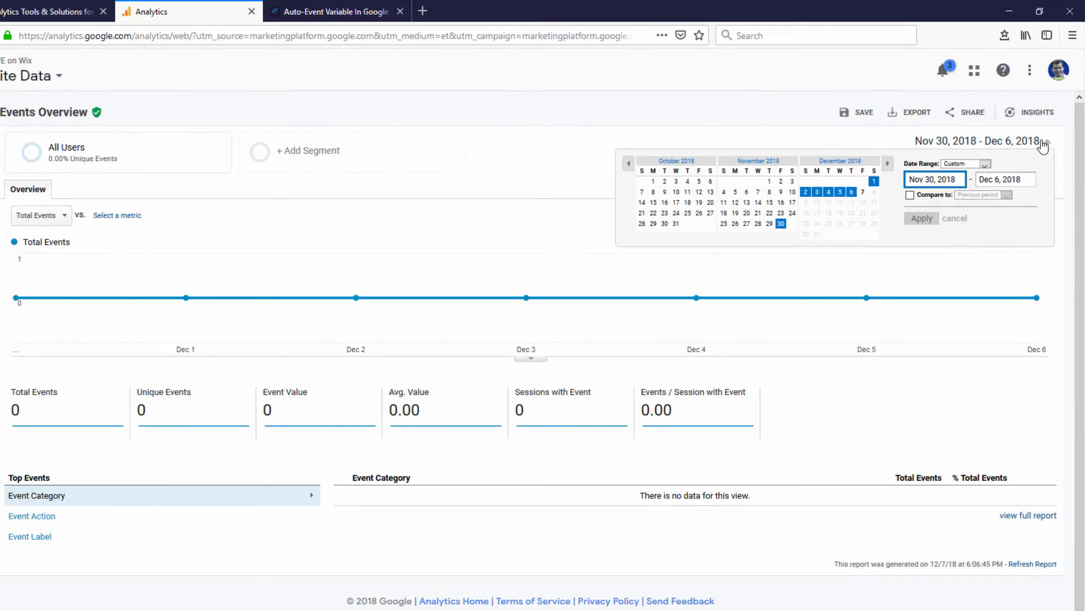
click(961, 163)
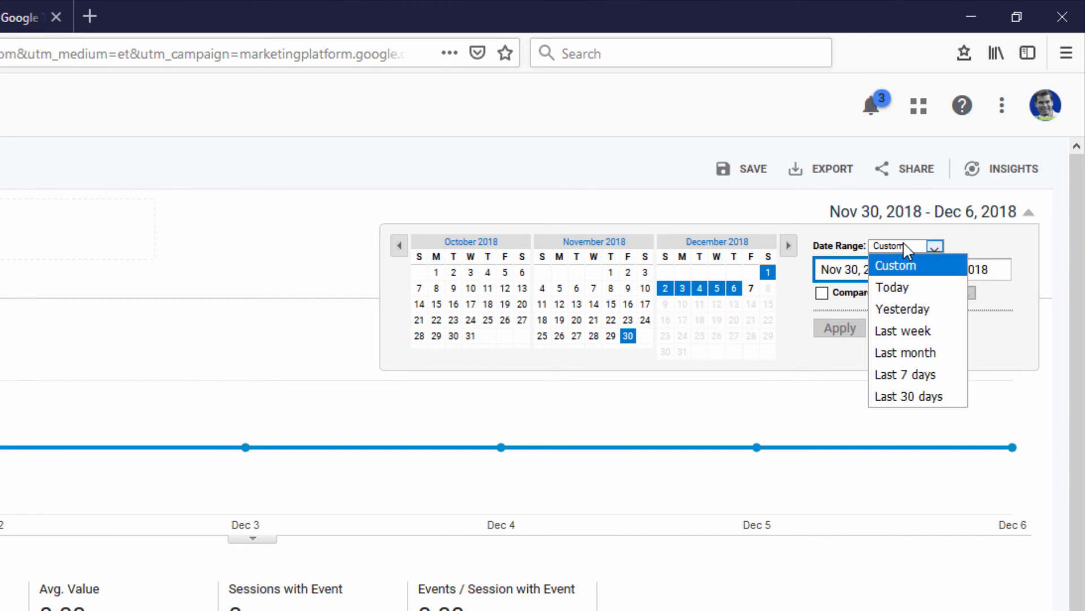
click(908, 289)
click(857, 332)
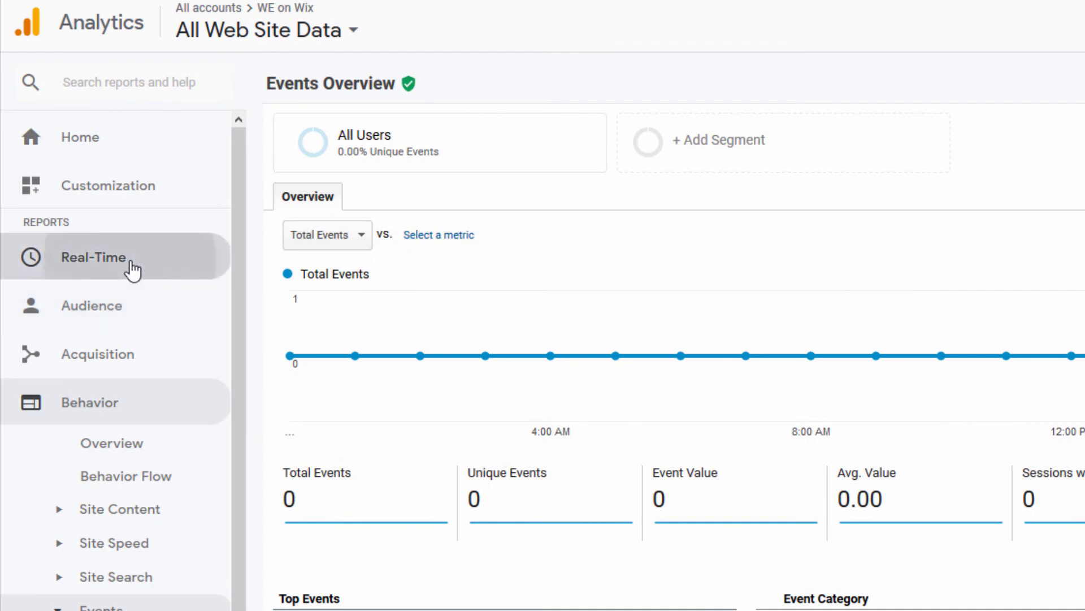
- Return to the Real-Time Events report to examine the tracked event's category and action
click(131, 266)
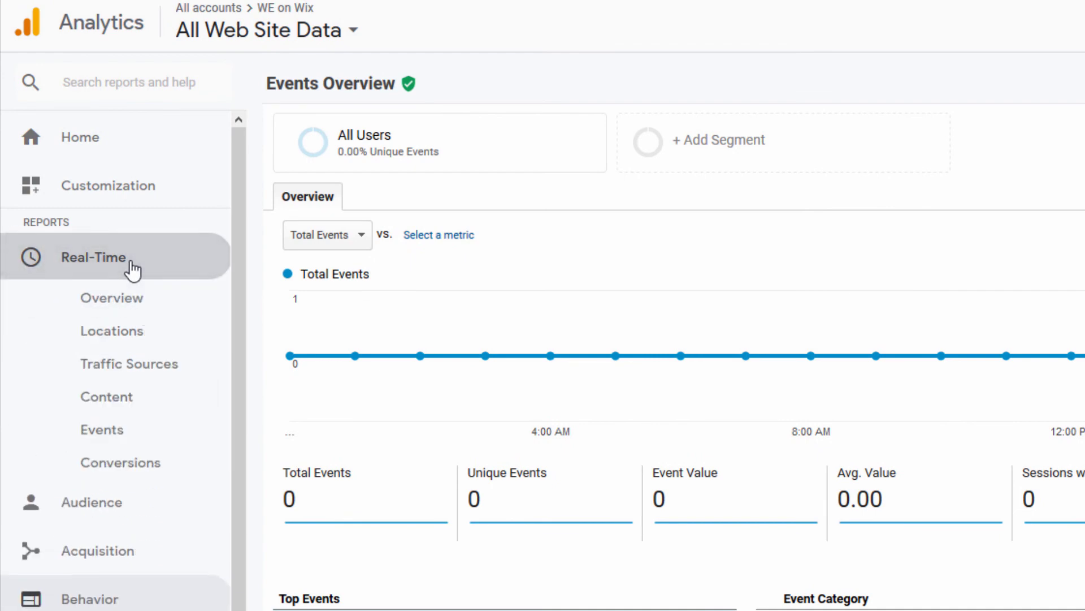
click(158, 443)
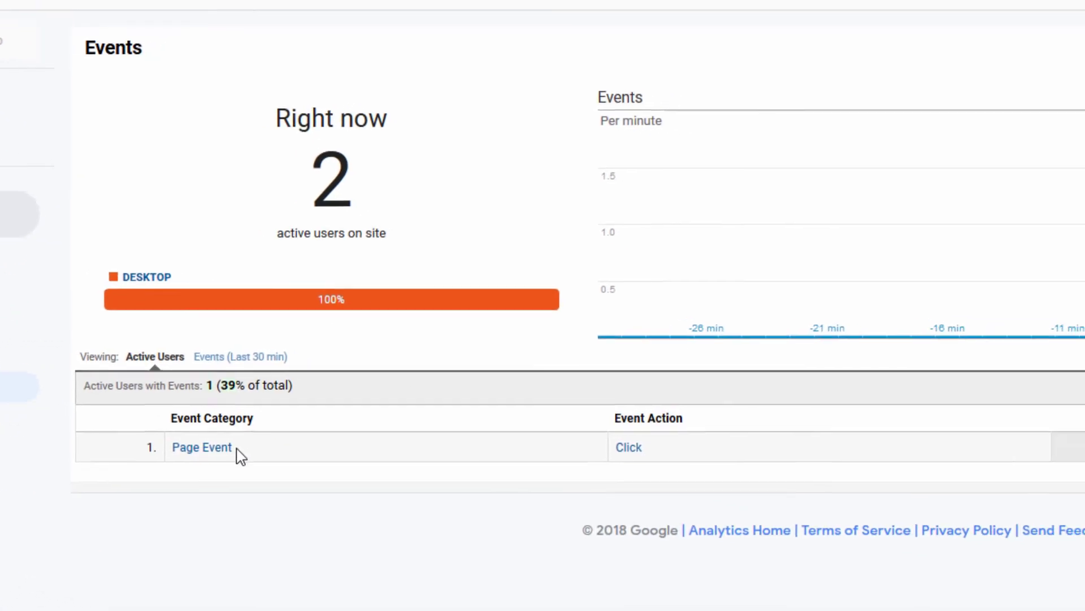